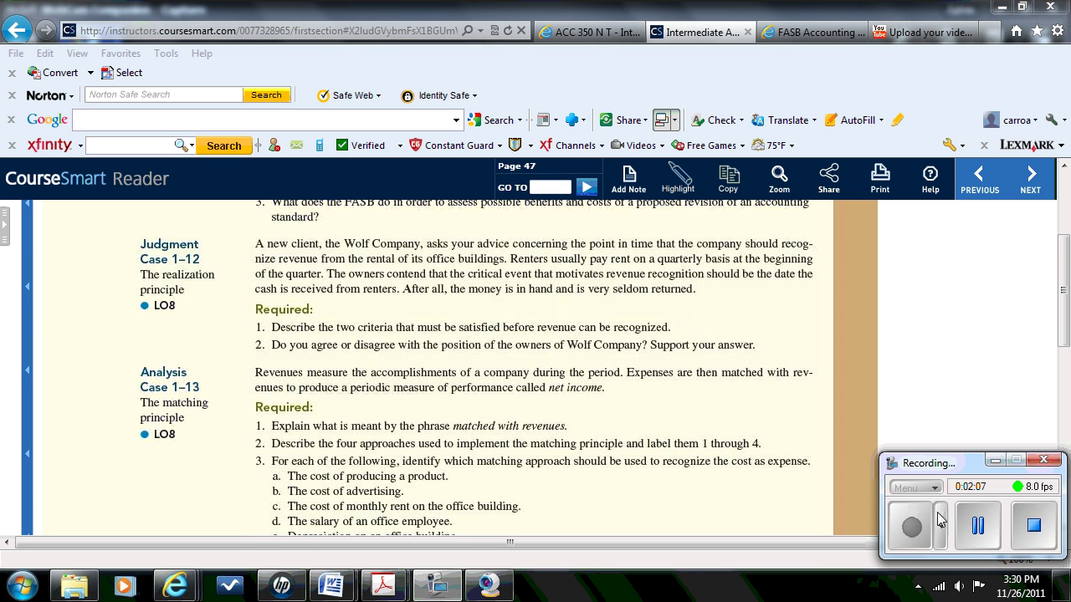
Review Judgment Case 1–12 on page 47 and the realization principle section on page 30 of the textbook.
scroll(897, 519, "up", 2)
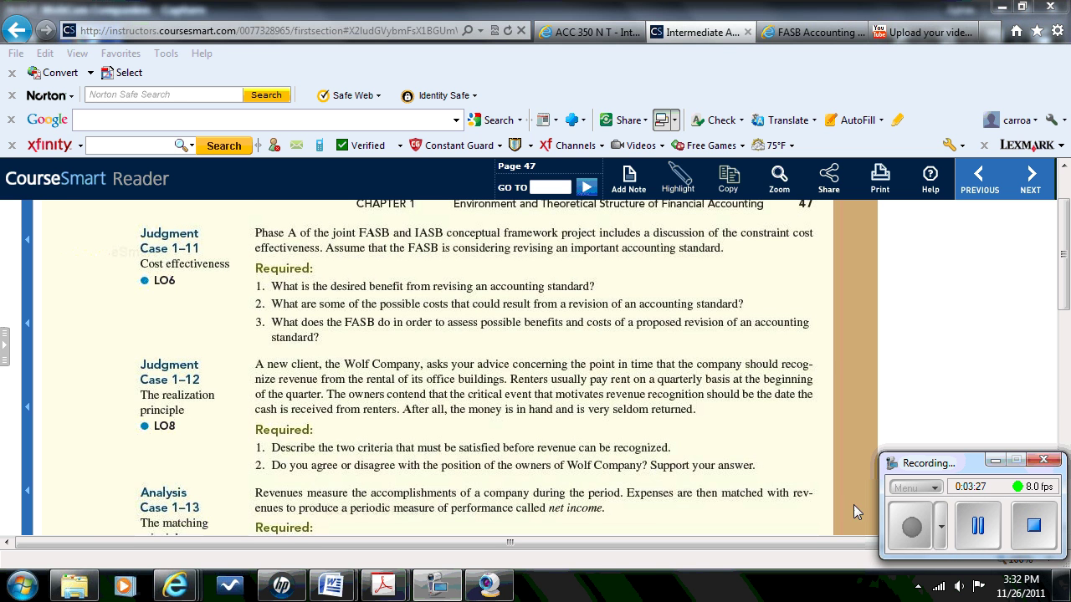
left_click(977, 525)
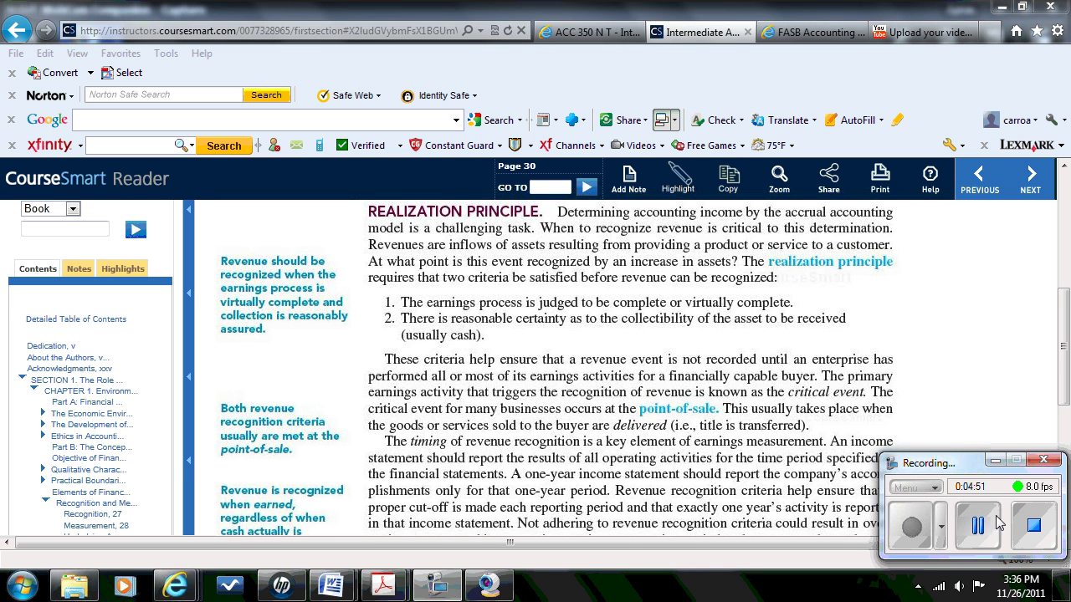
scroll(976, 524, "down", 3)
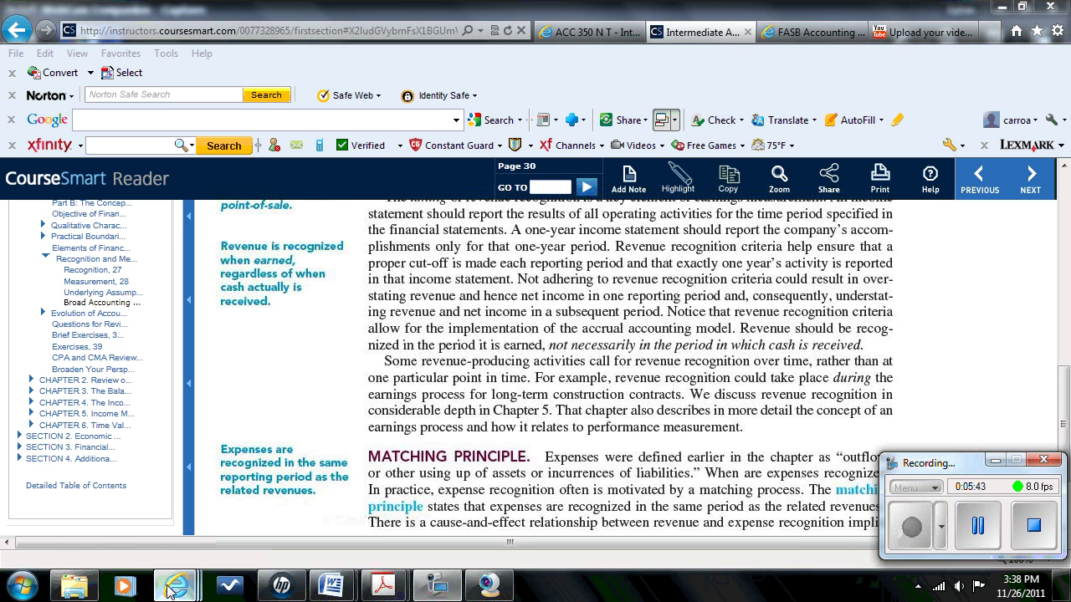
Switch to the FASB Accounting Standards Codification site and open the 10 Overall subtopic of 605 Revenue Recognition.
mouse_move(170, 591)
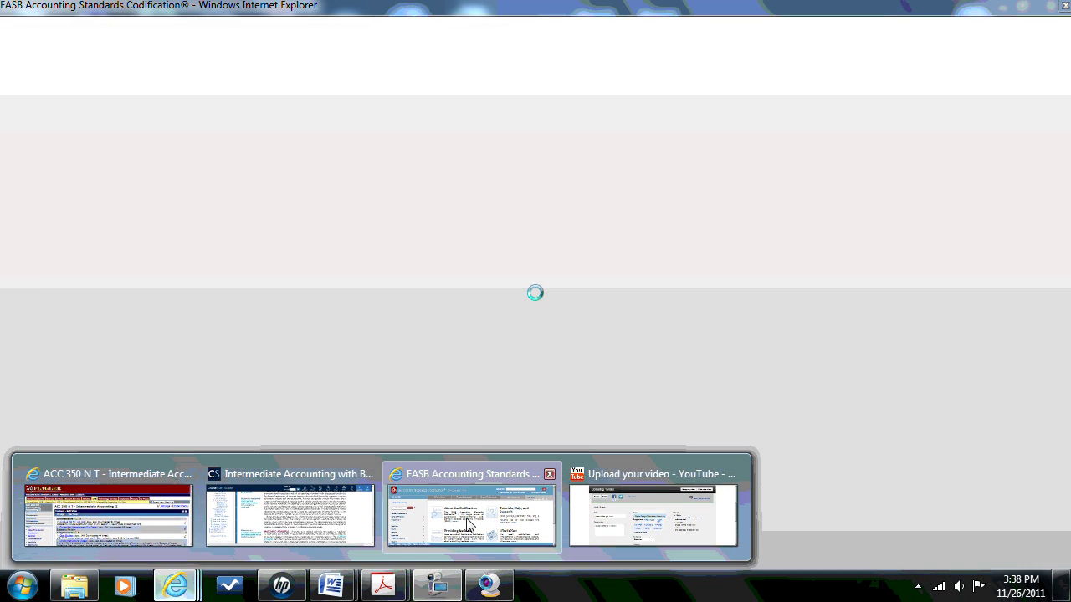
left_click(468, 515)
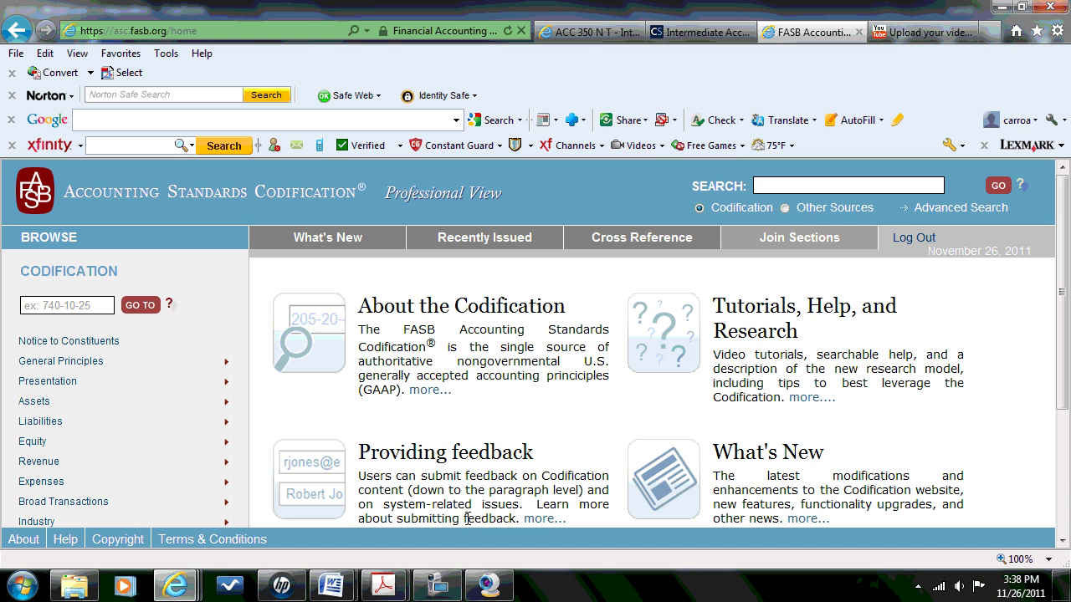
scroll(1054, 251, "down", 1)
scroll(1052, 241, "down", 1)
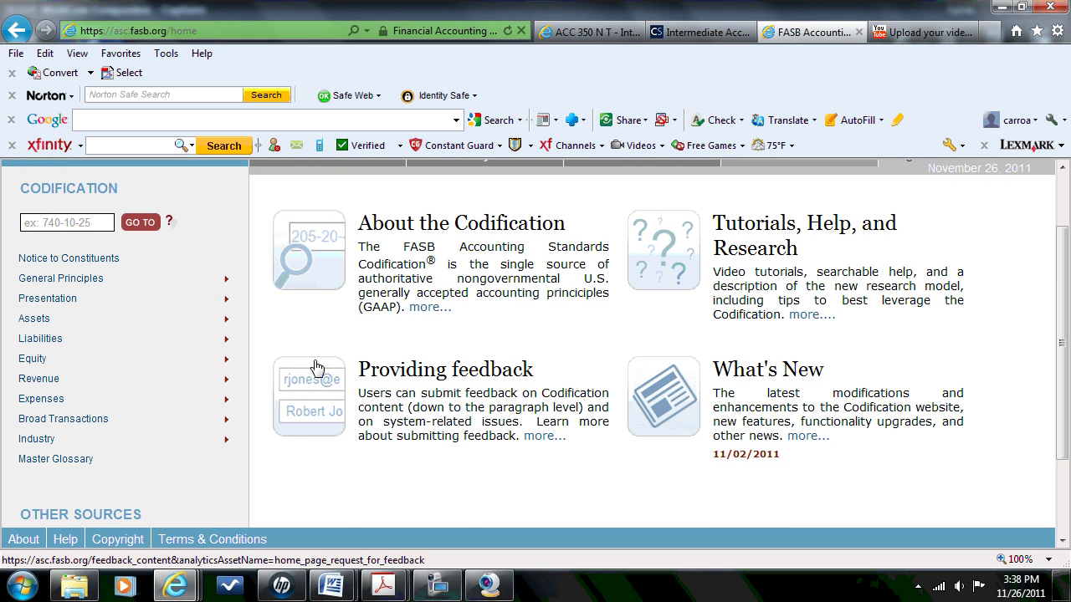
mouse_move(95, 361)
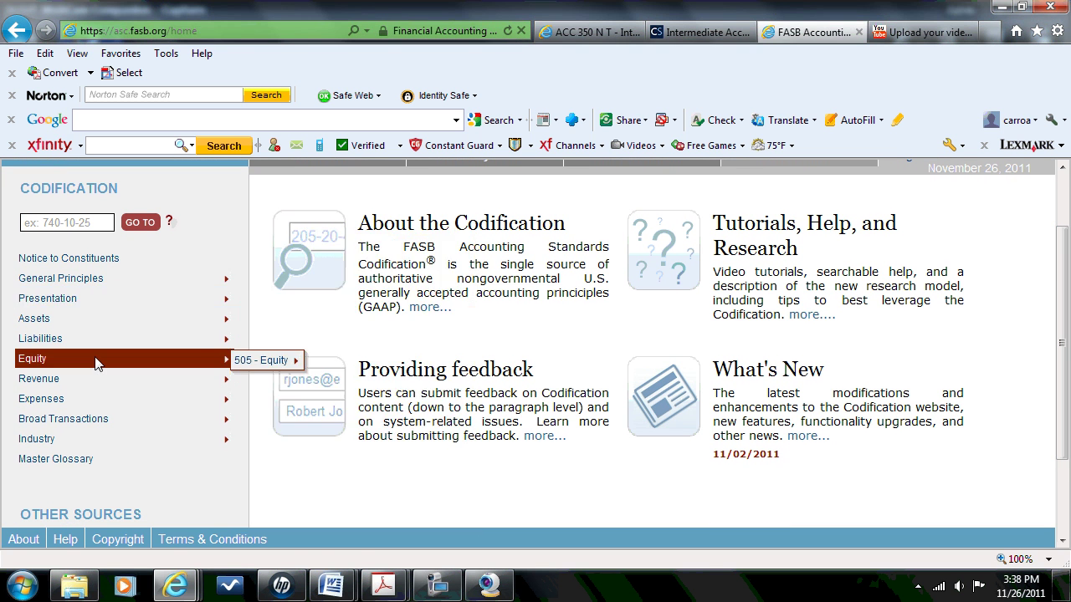
mouse_move(99, 382)
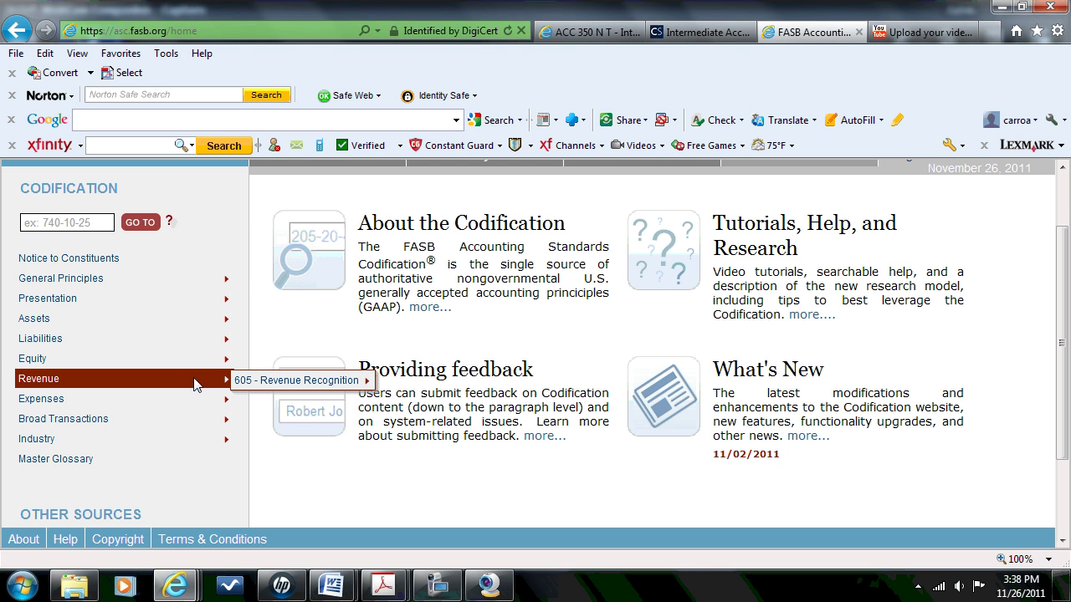
mouse_move(249, 387)
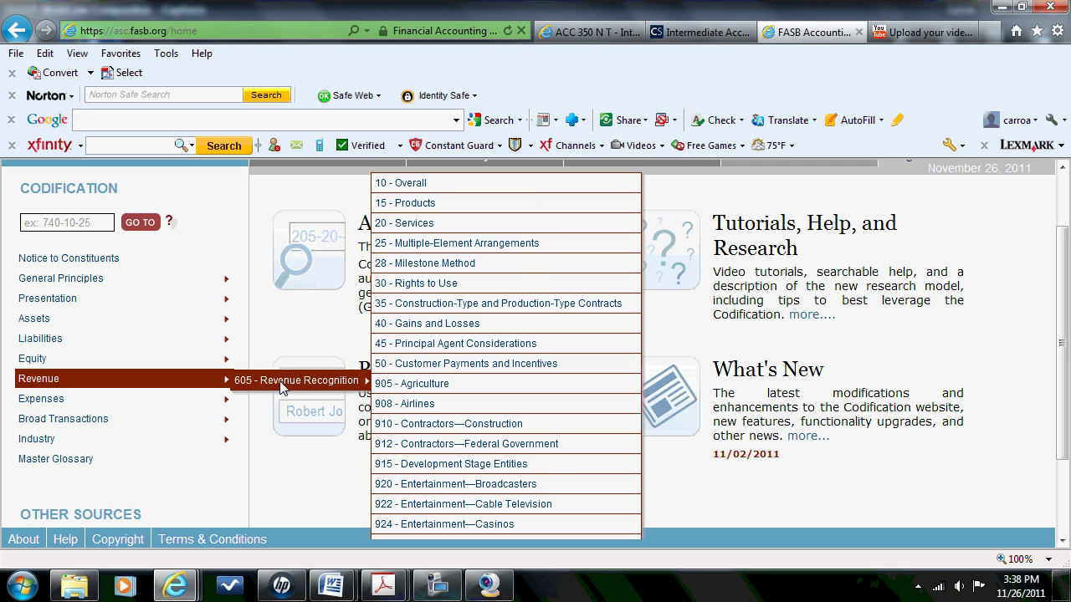
scroll(375, 373, "down", 5)
scroll(409, 352, "up", 1)
scroll(409, 352, "up", 4)
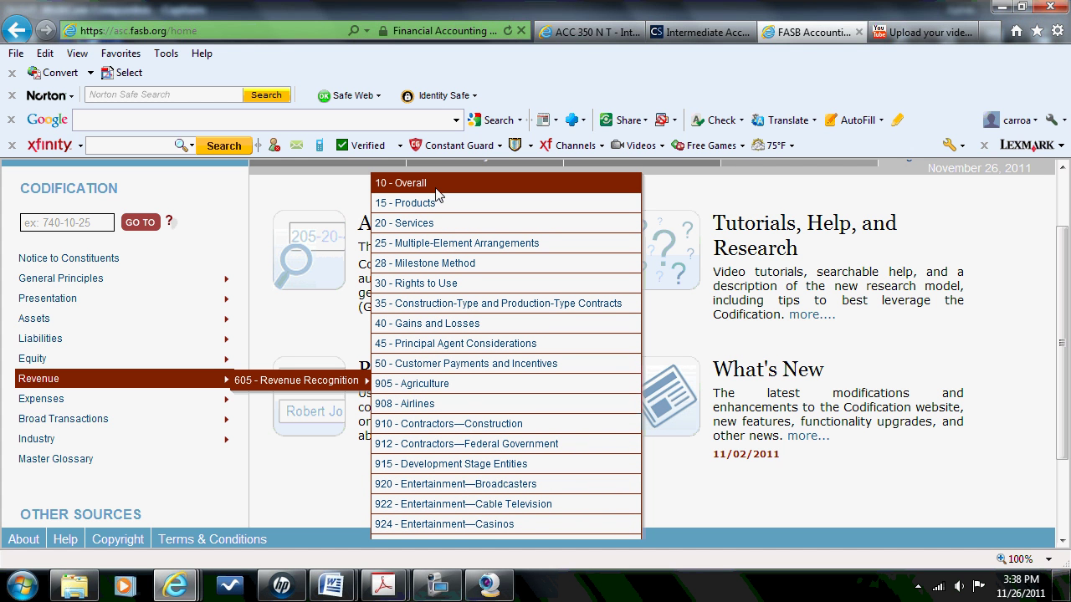
left_click(436, 191)
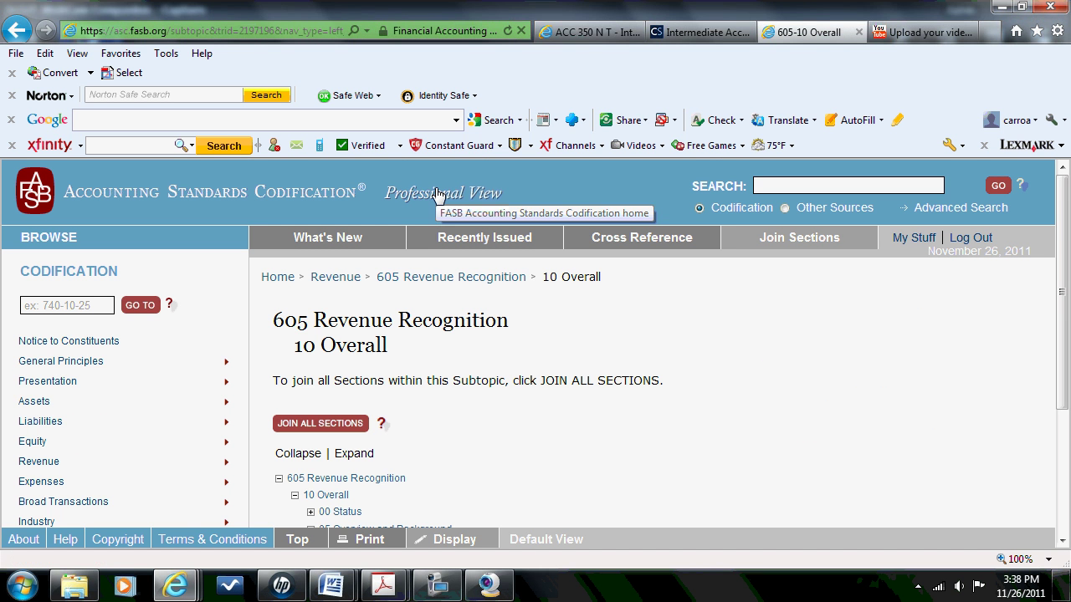
Open section 05 Overview and Background and read the list of subtopics in paragraph 05-1.
left_click_drag(1063, 221, 1042, 343)
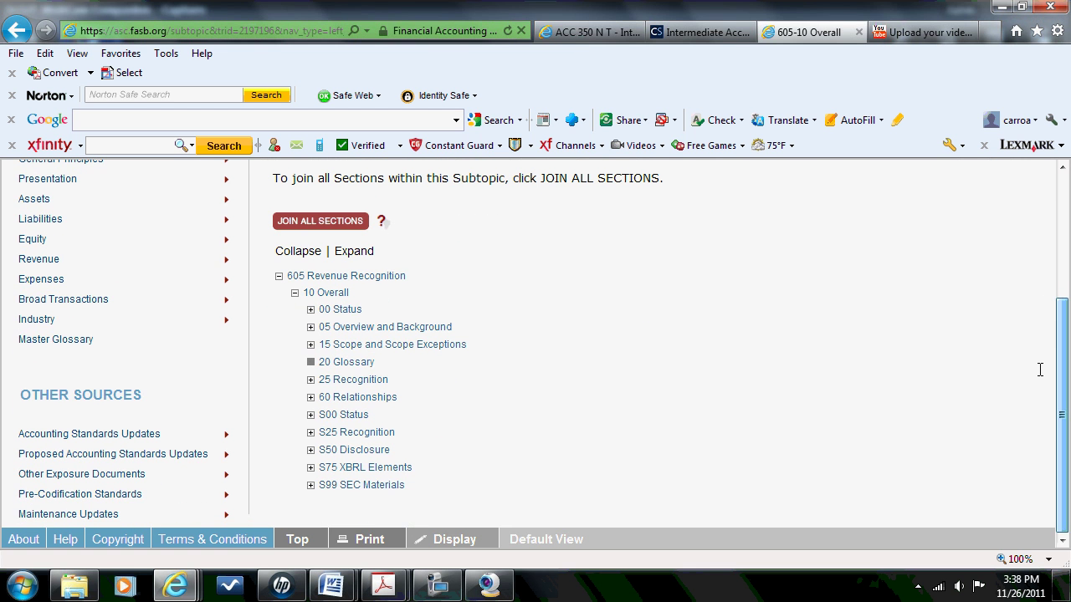
left_click(352, 327)
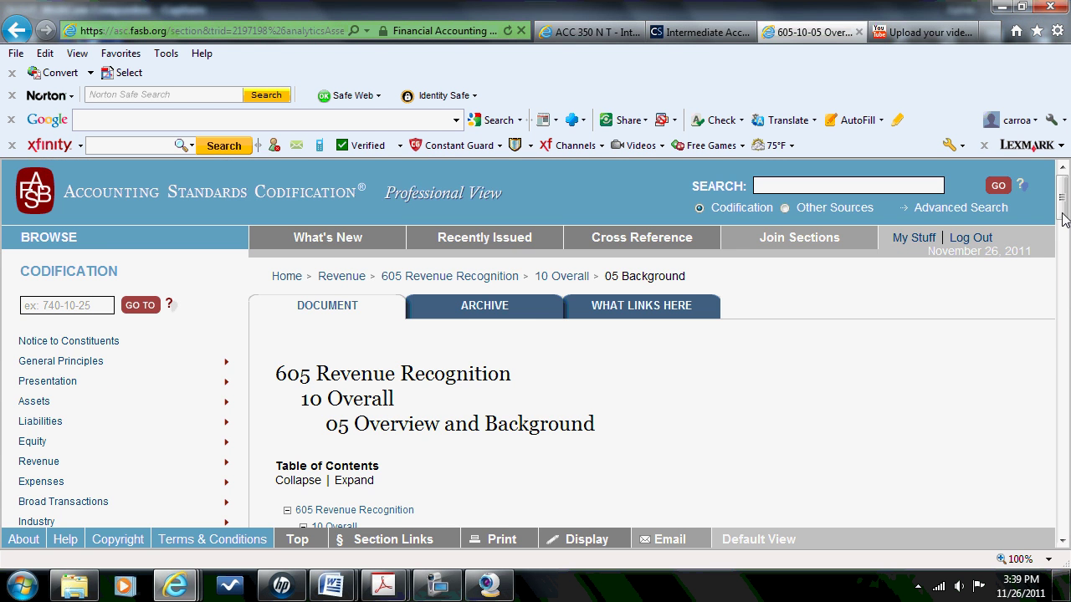
scroll(1065, 239, "down", 5)
scroll(1042, 270, "down", 3)
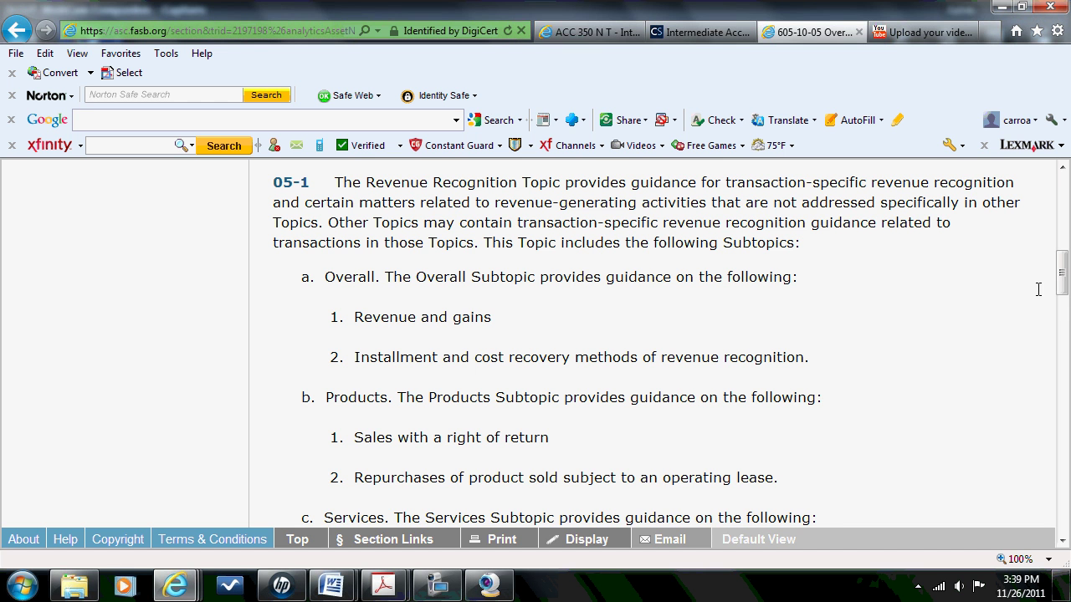
left_click_drag(1063, 272, 1064, 273)
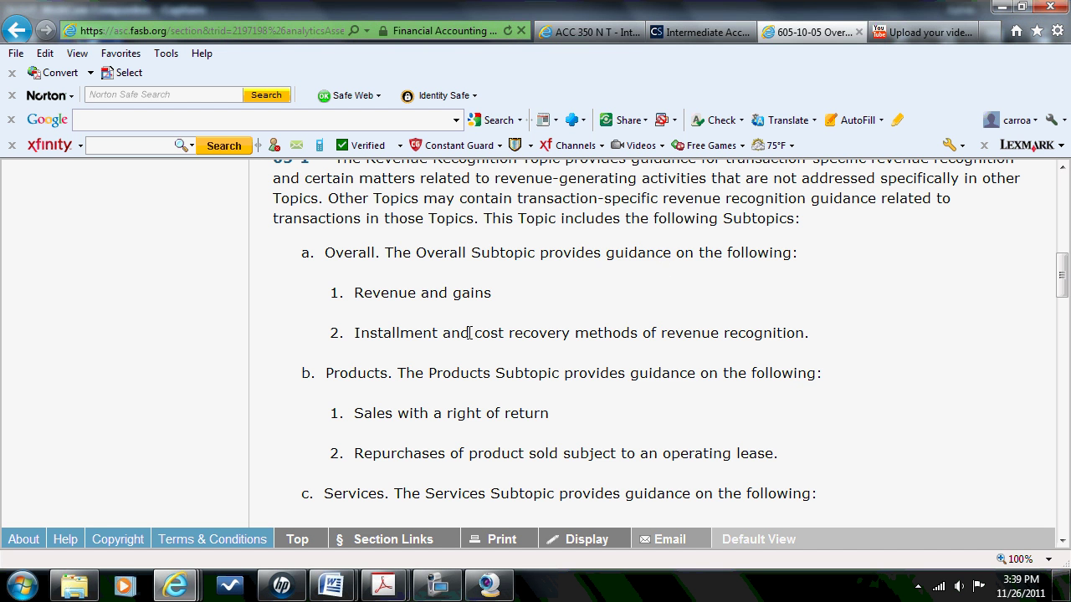
left_click_drag(1064, 293, 1064, 312)
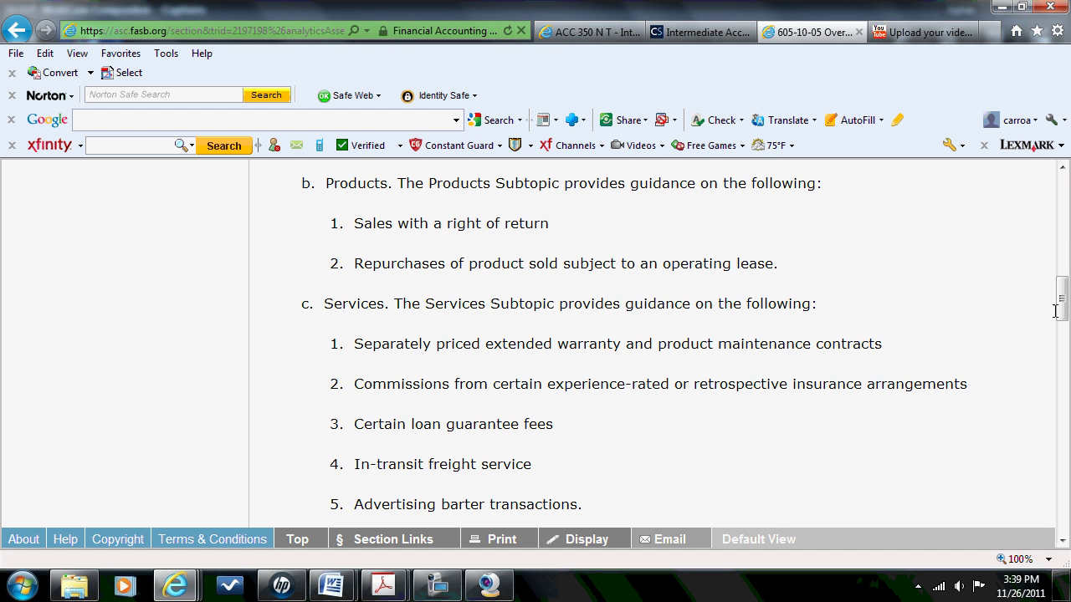
Return to the 10 Overall subtopic and open its 25 Recognition section.
left_click_drag(1064, 298, 1043, 215)
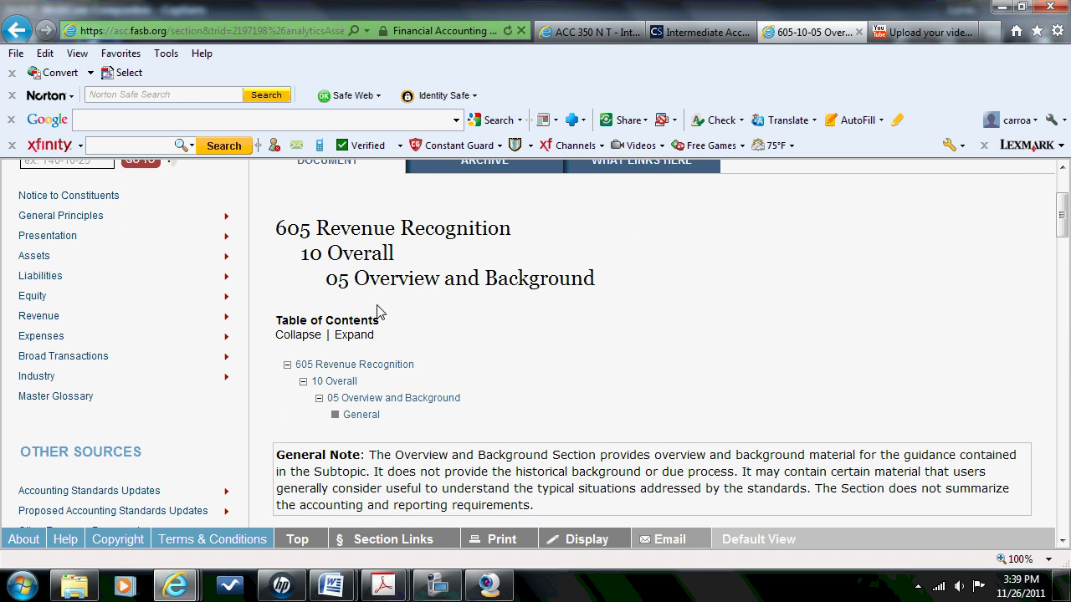
left_click(347, 382)
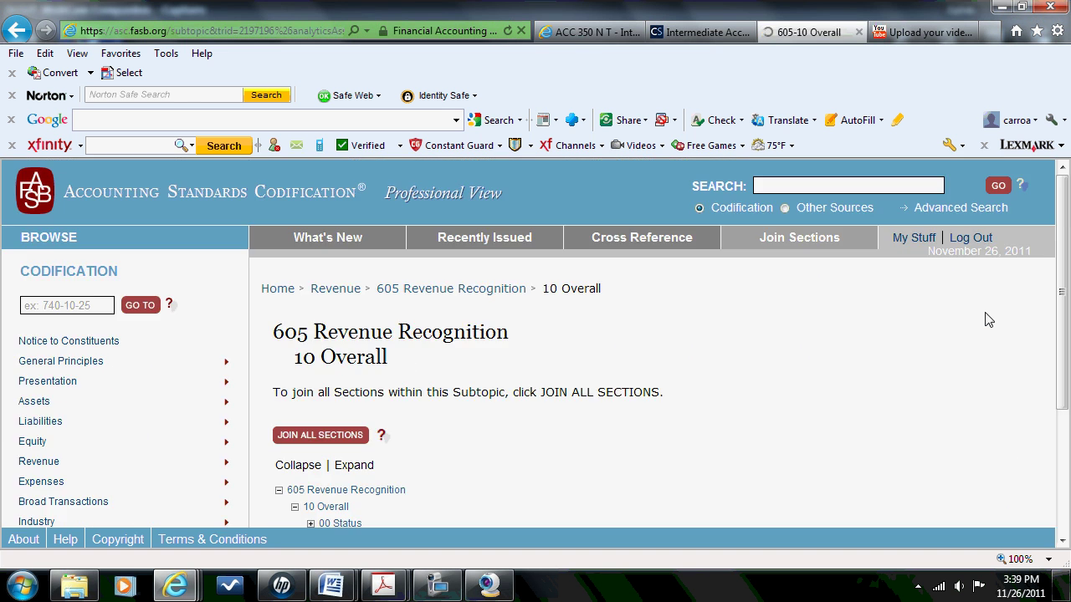
scroll(1058, 251, "down", 2)
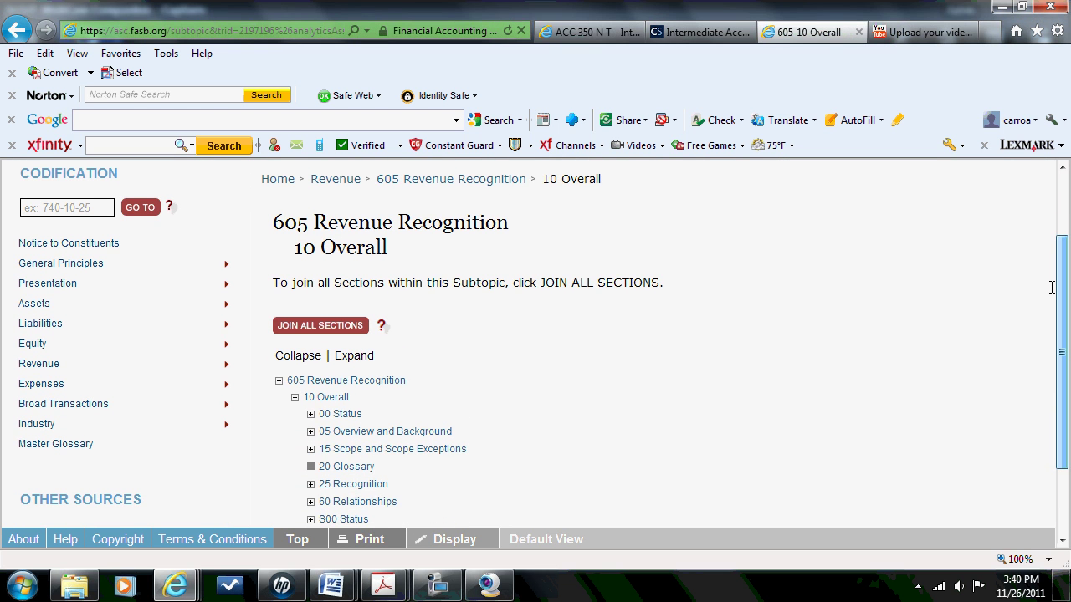
scroll(1042, 309, "down", 2)
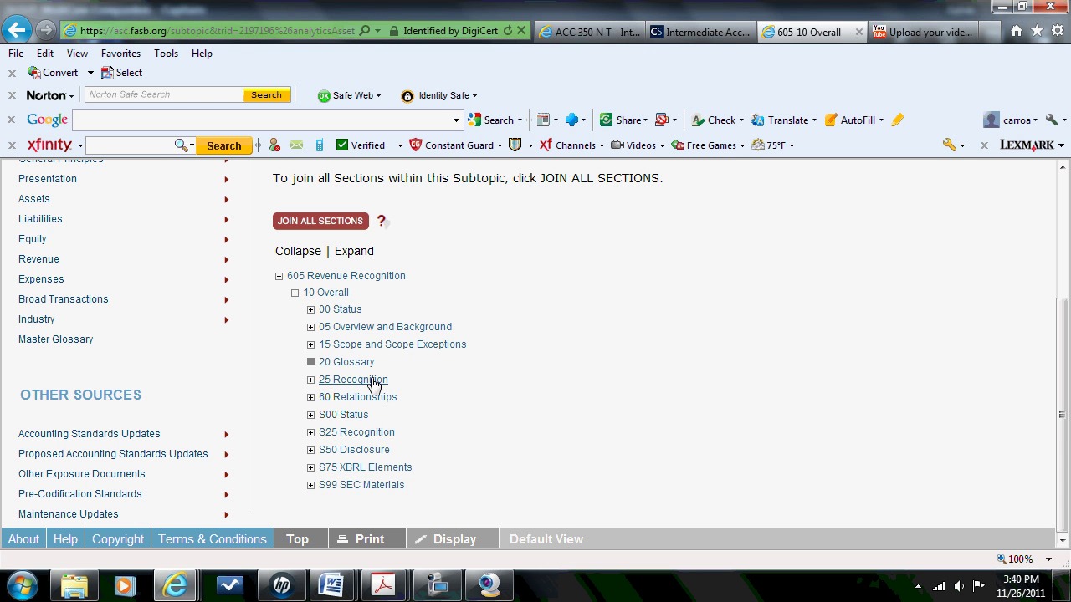
left_click(370, 381)
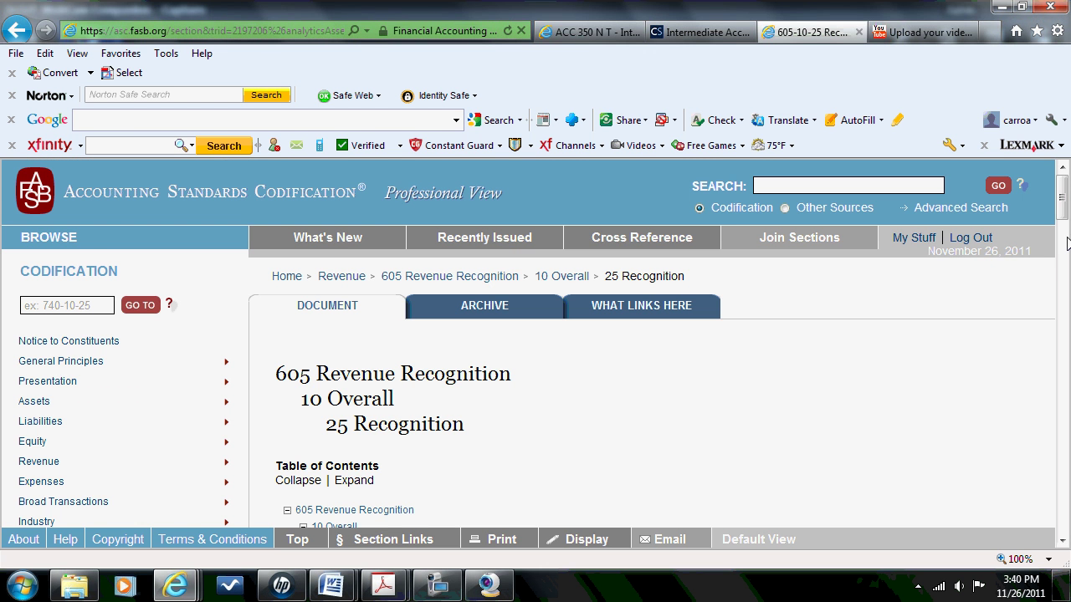
Read paragraph 25-1 on revenue and gains, covering being realized or realizable and being earned.
left_click_drag(1062, 213, 1062, 253)
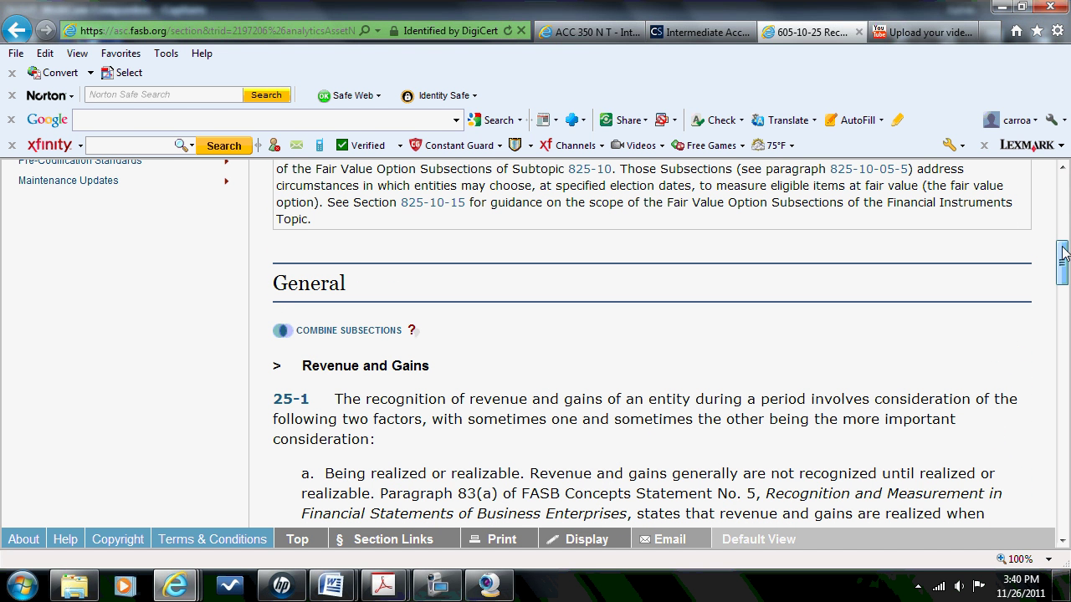
left_click_drag(1063, 253, 1061, 281)
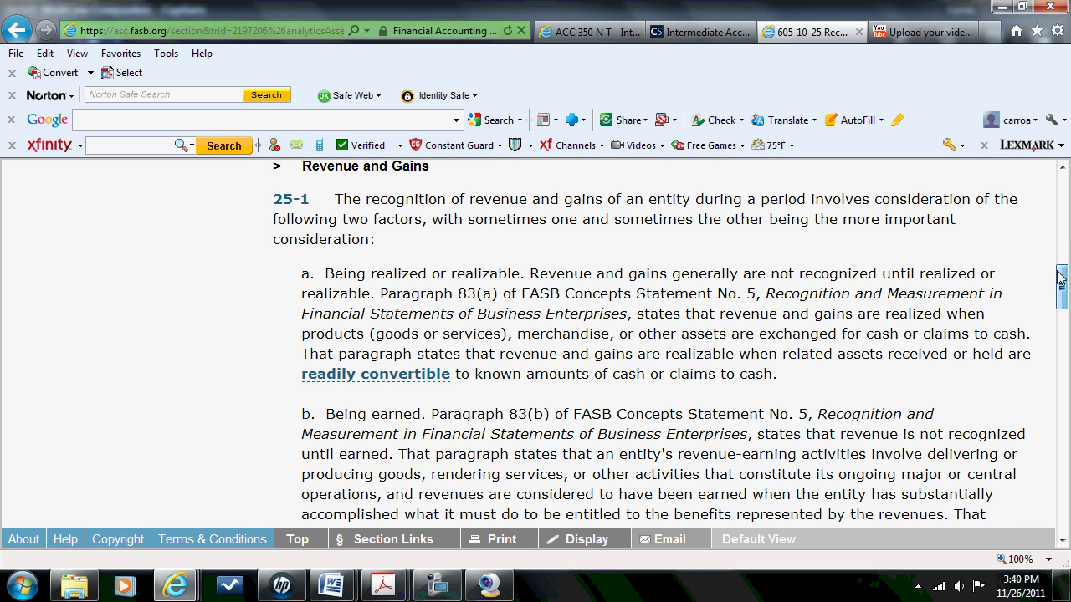
left_click_drag(1061, 281, 1061, 287)
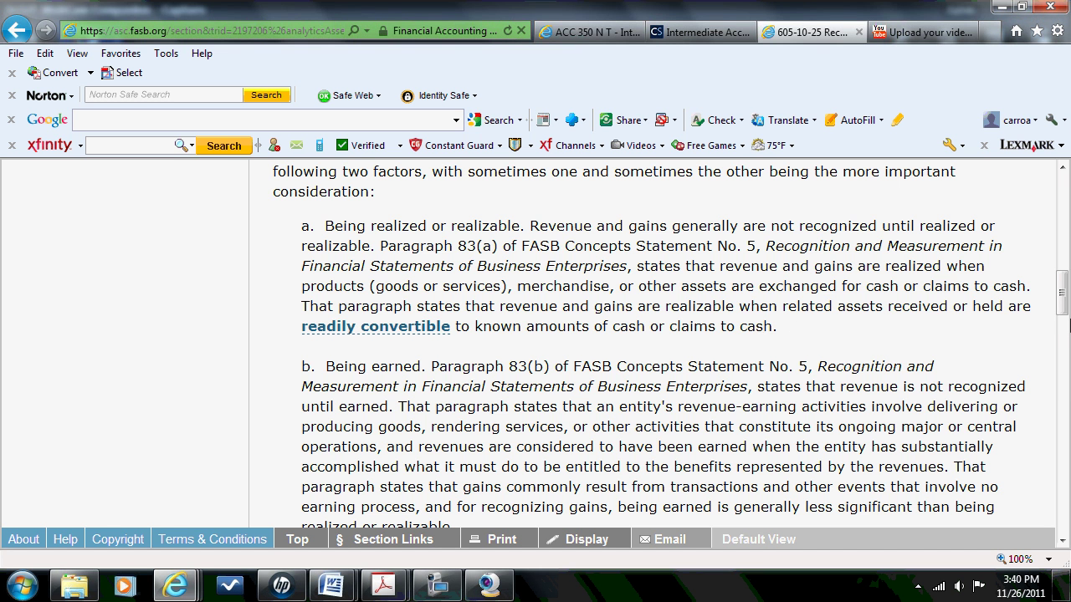
left_click_drag(1062, 309, 1060, 321)
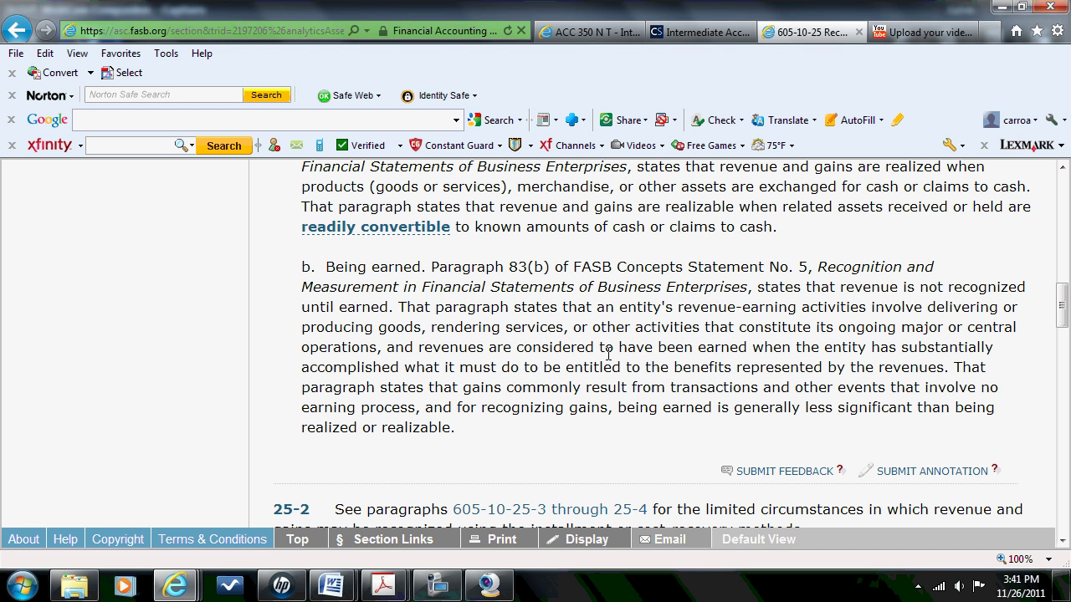
Highlight the passage in 25-1(b) on when revenues are considered to have been earned, and clear the selection.
left_click_drag(418, 350, 411, 366)
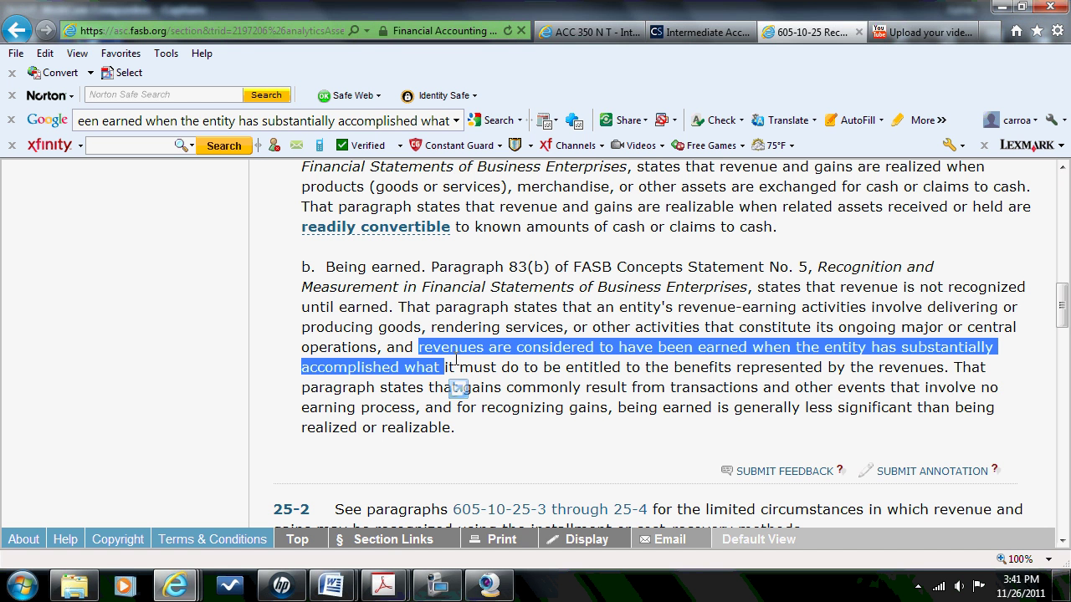
left_click_drag(455, 368, 929, 370)
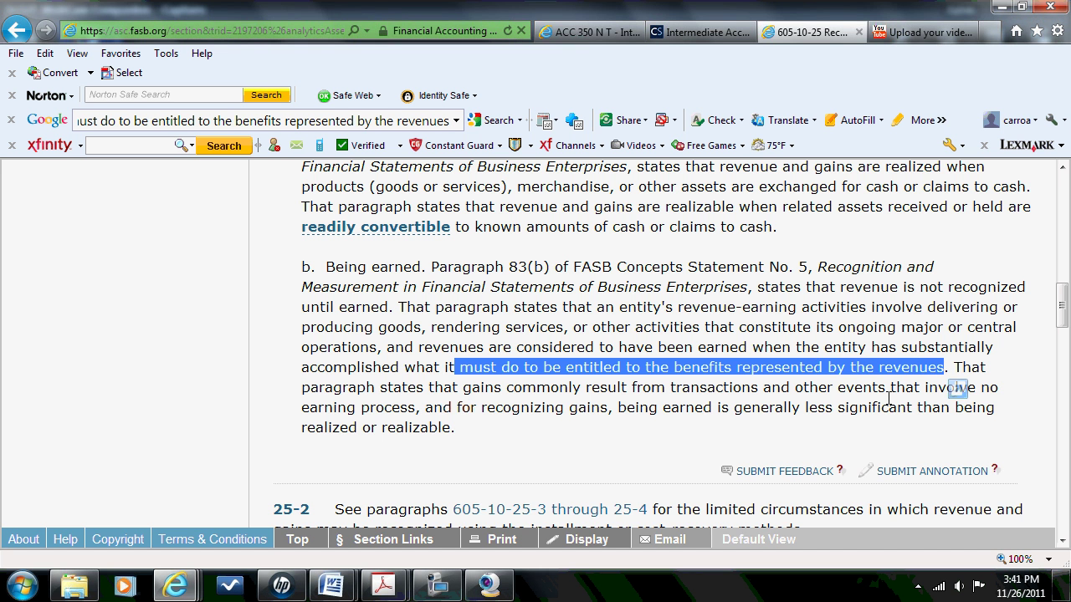
mouse_move(1062, 320)
left_mouse_down()
mouse_move(1063, 336)
mouse_move(1055, 322)
left_mouse_up()
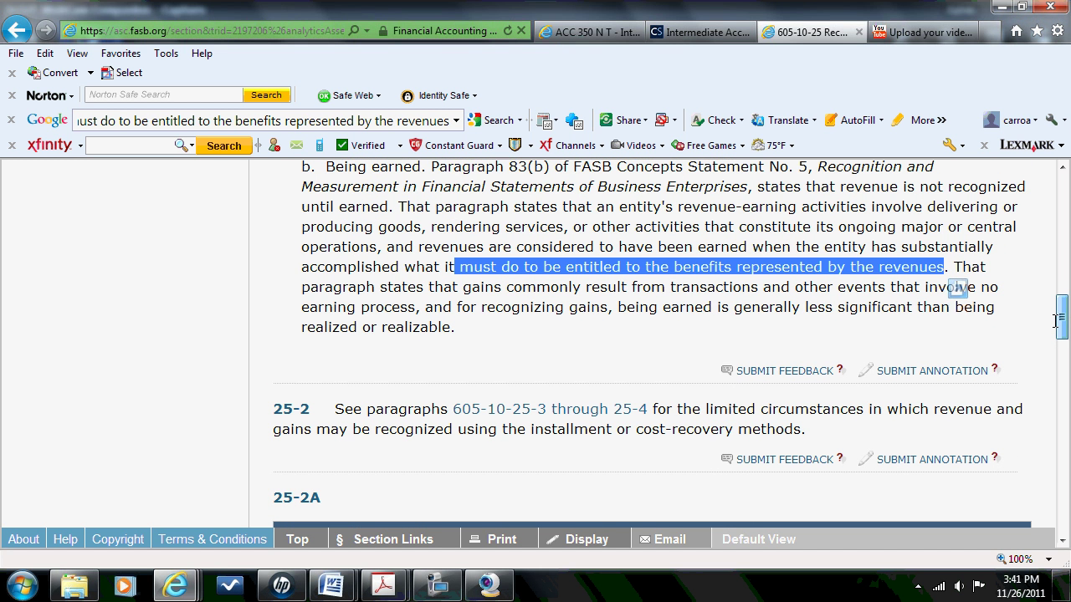
left_click(885, 284)
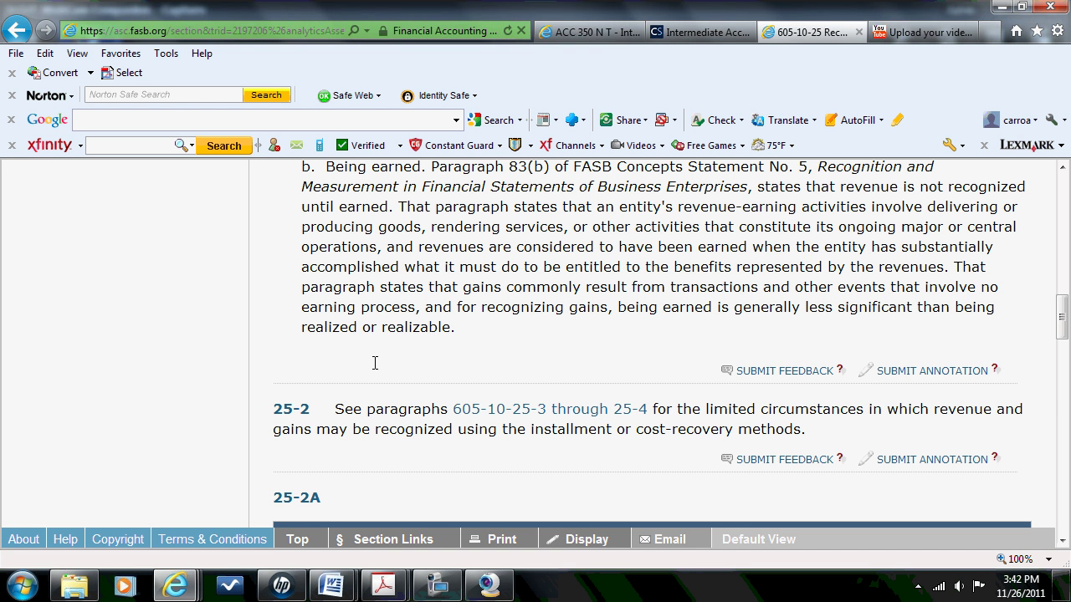
left_click(432, 590)
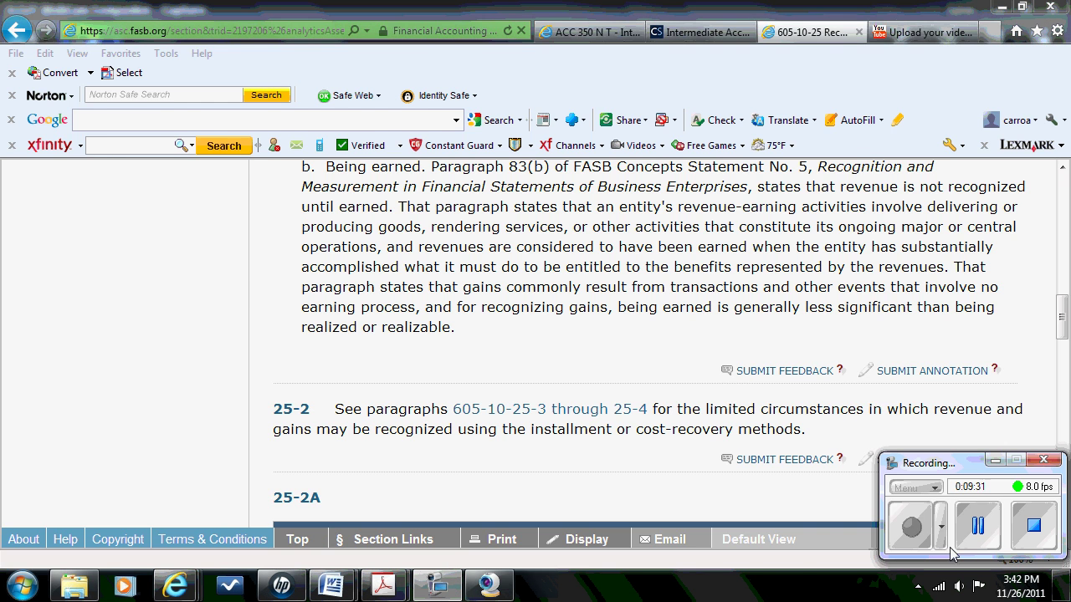
left_click(977, 525)
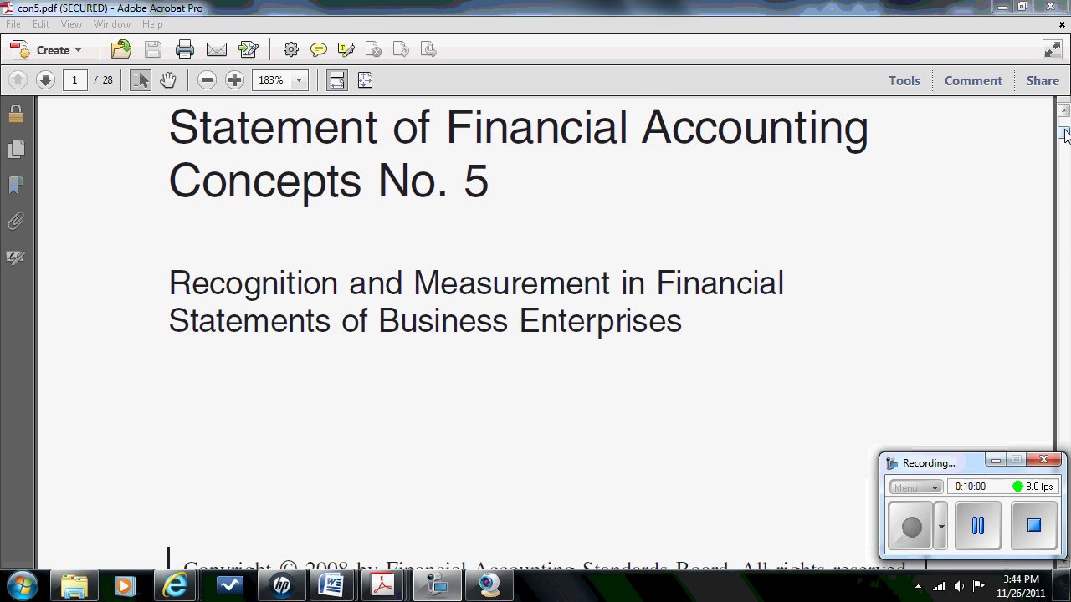
Find paragraph 83, Revenues and Gains, on page 22 of con5.pdf and read its realized and earned criteria.
left_click_drag(1064, 136, 1064, 365)
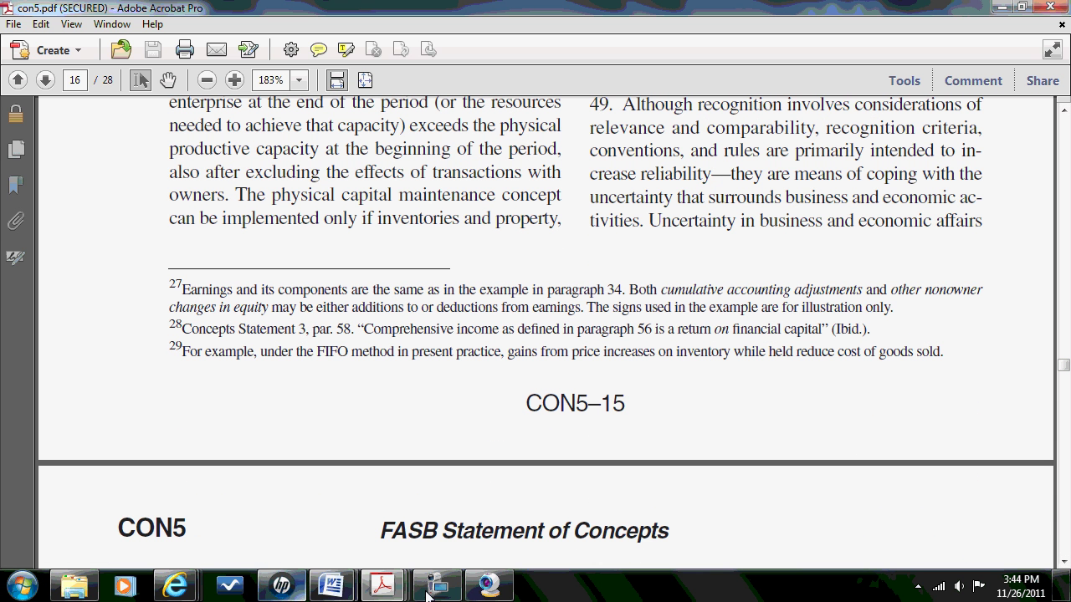
left_click_drag(1064, 366, 1064, 452)
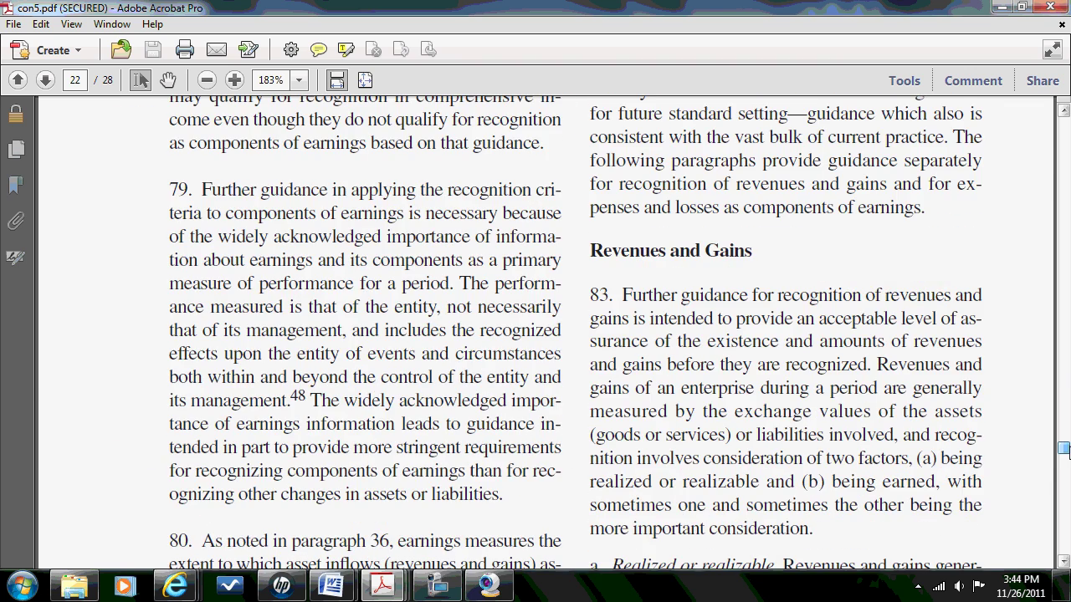
left_click(1063, 561)
left_click(1063, 562)
left_click(1064, 561)
left_click(1063, 561)
left_click(1064, 562)
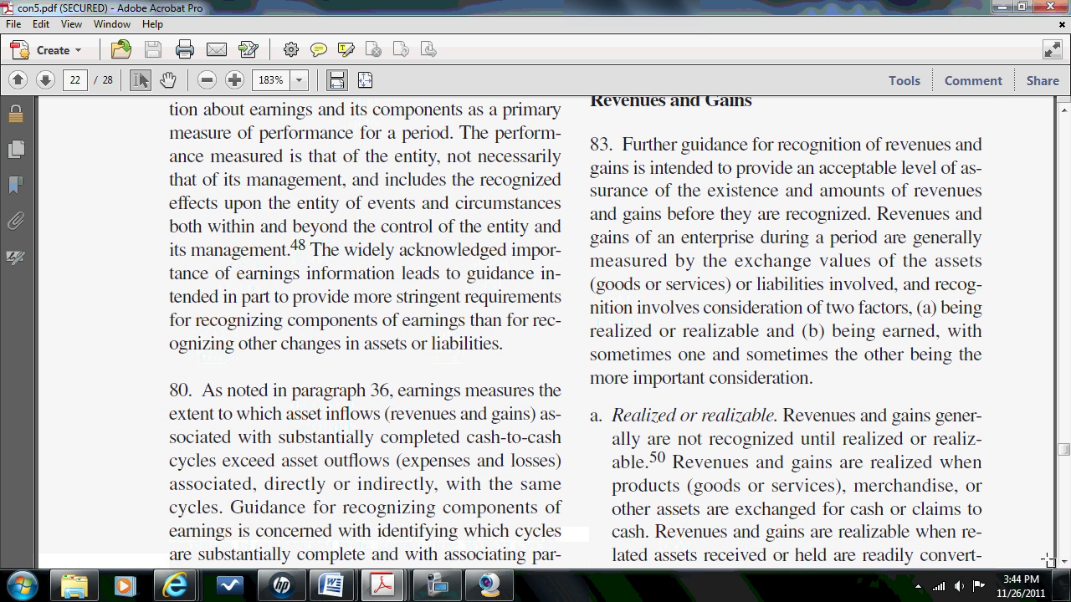
left_click(1063, 561)
scroll(1064, 561, "down", 10)
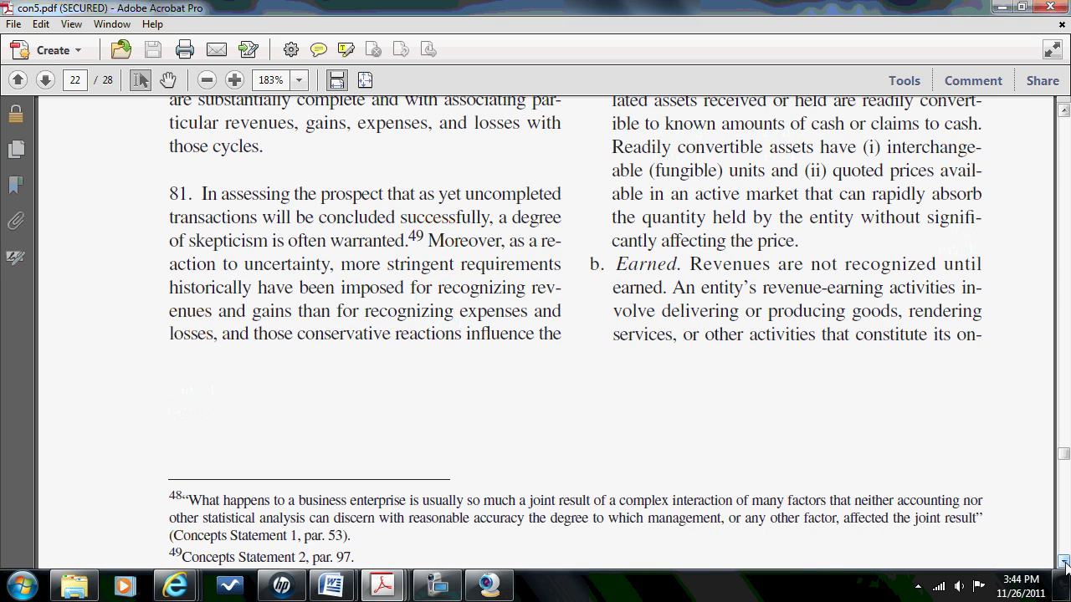
Read paragraph 84 on recognizing revenues and gains on page 23 of con5.pdf, from item a through items d and e.
scroll(1064, 561, "down", 15)
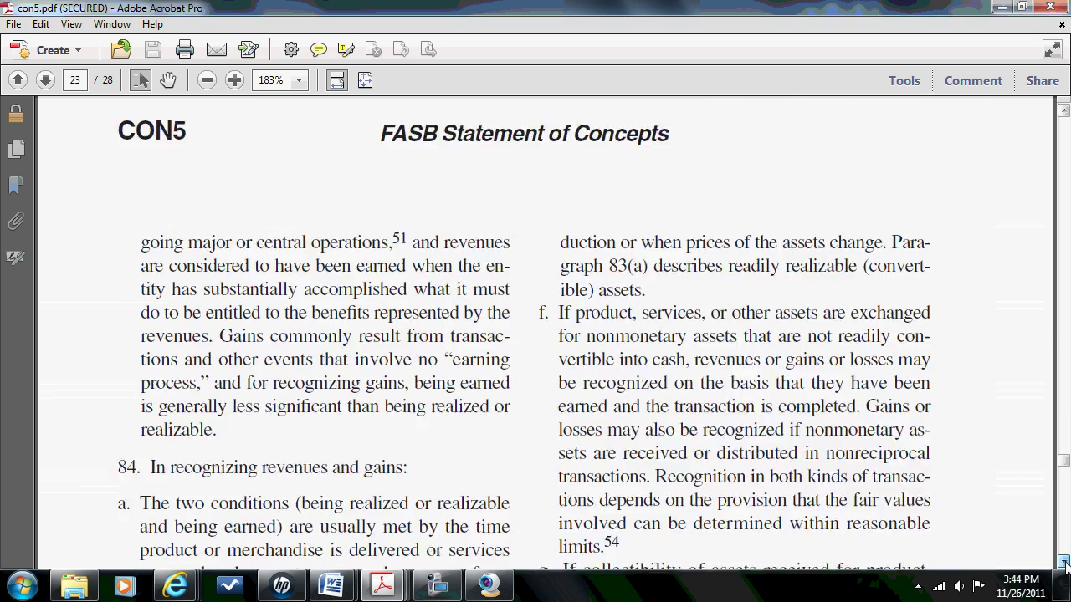
scroll(1063, 561, "down", 3)
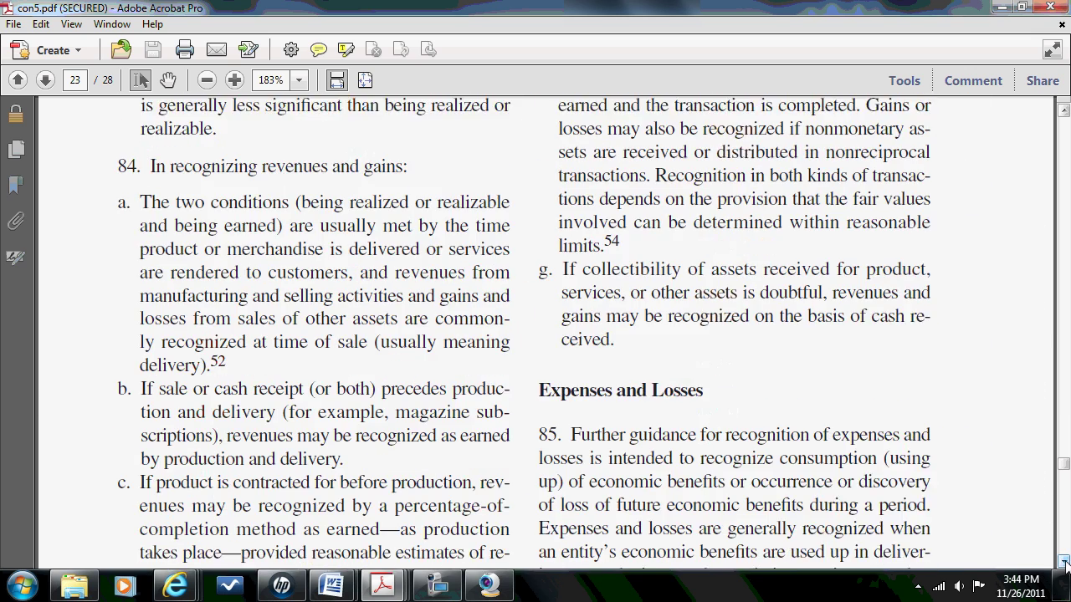
scroll(1063, 562, "down", 1)
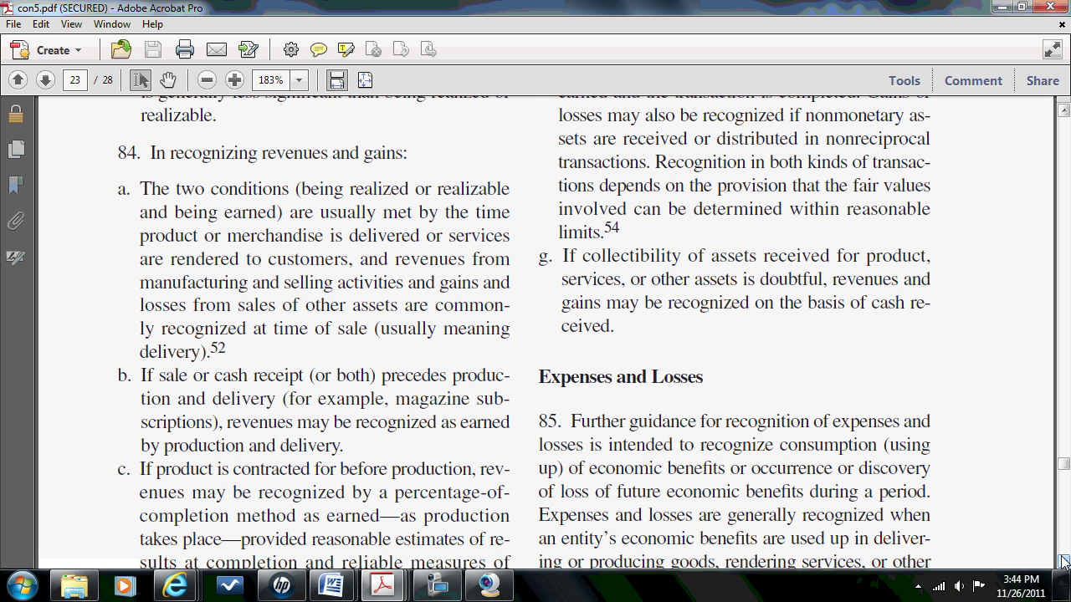
scroll(1064, 561, "down", 3)
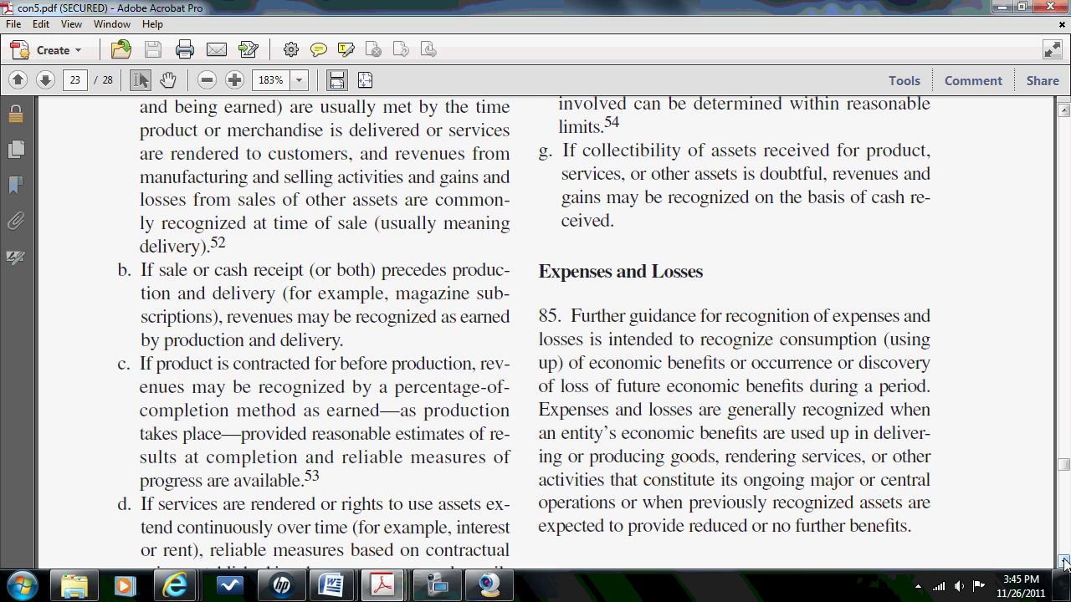
left_click(1063, 561)
left_click(1063, 561)
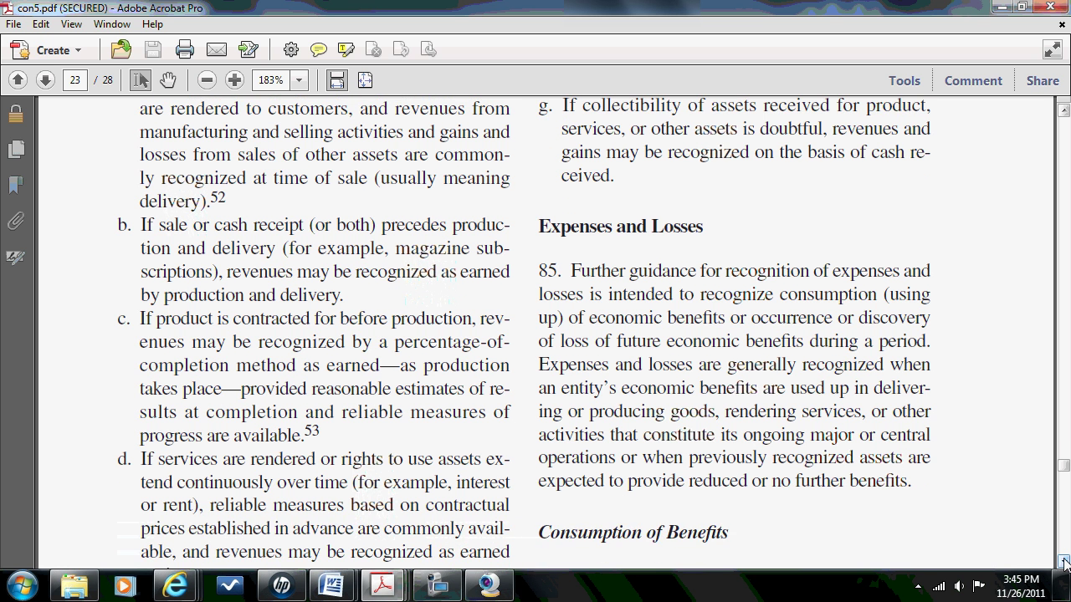
left_click(1063, 561)
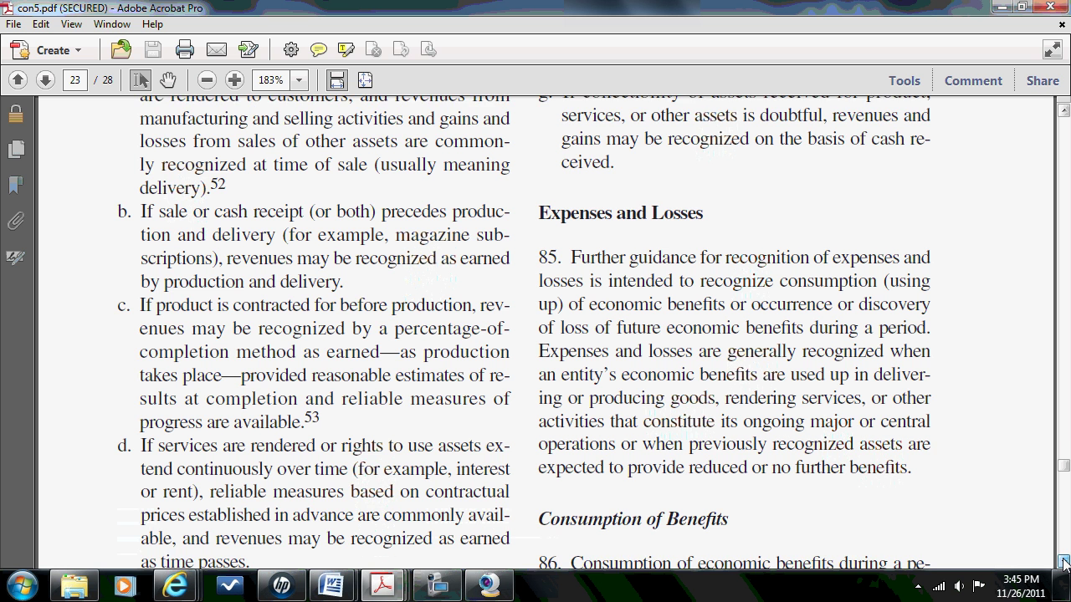
left_click(1064, 562)
left_click(1063, 562)
left_click(1063, 562)
left_click(1063, 561)
left_click(1063, 562)
left_click(1063, 561)
left_click(1063, 562)
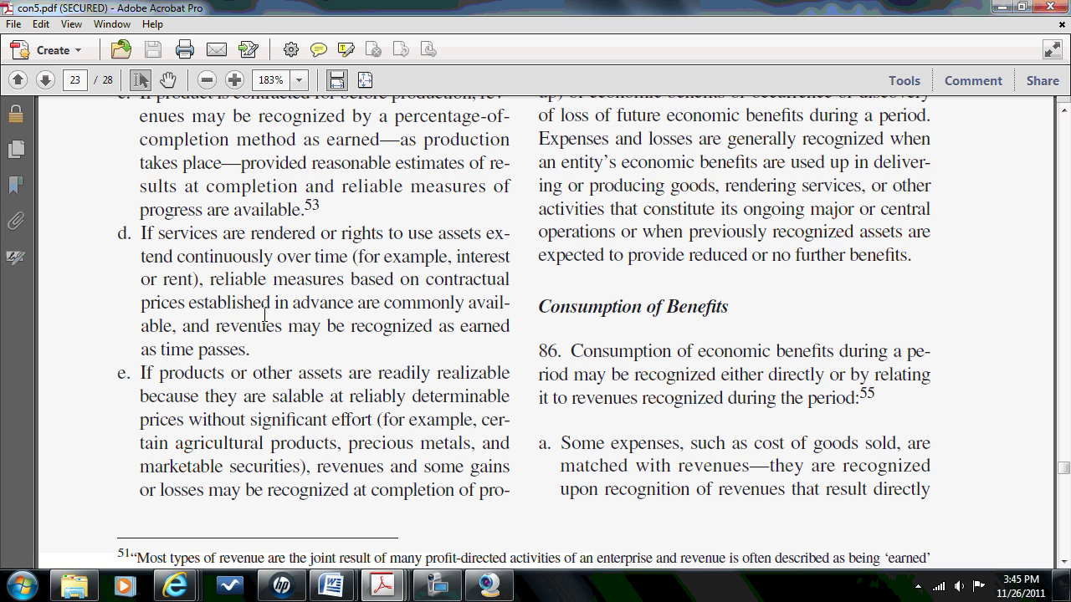
Highlight the closing words of paragraph 84(d) on revenues being recognized as earned as time passes, and clear the selection.
left_click_drag(222, 327, 245, 338)
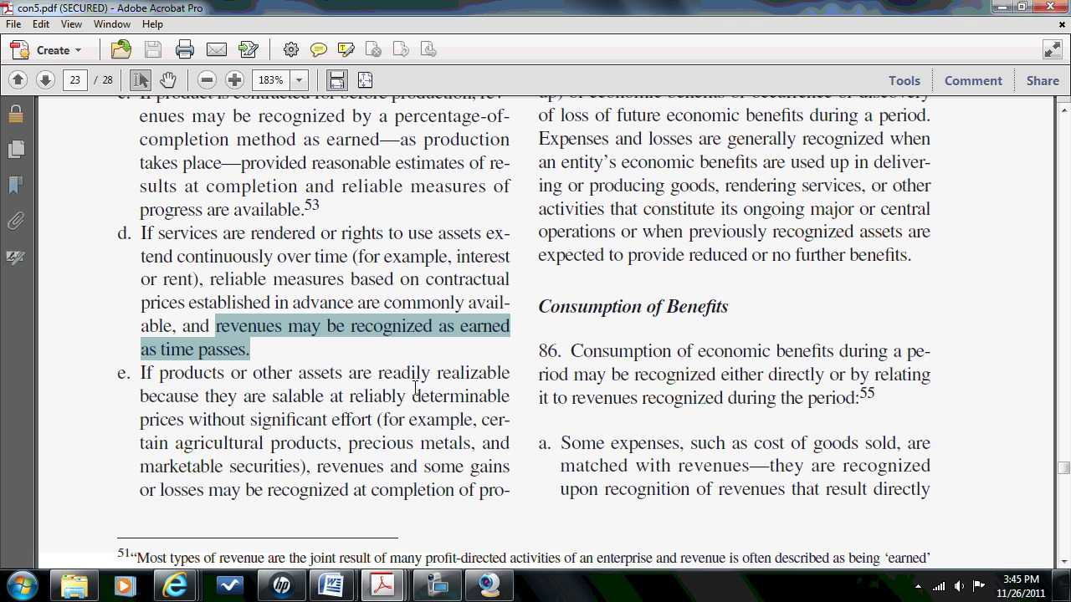
left_click(272, 348)
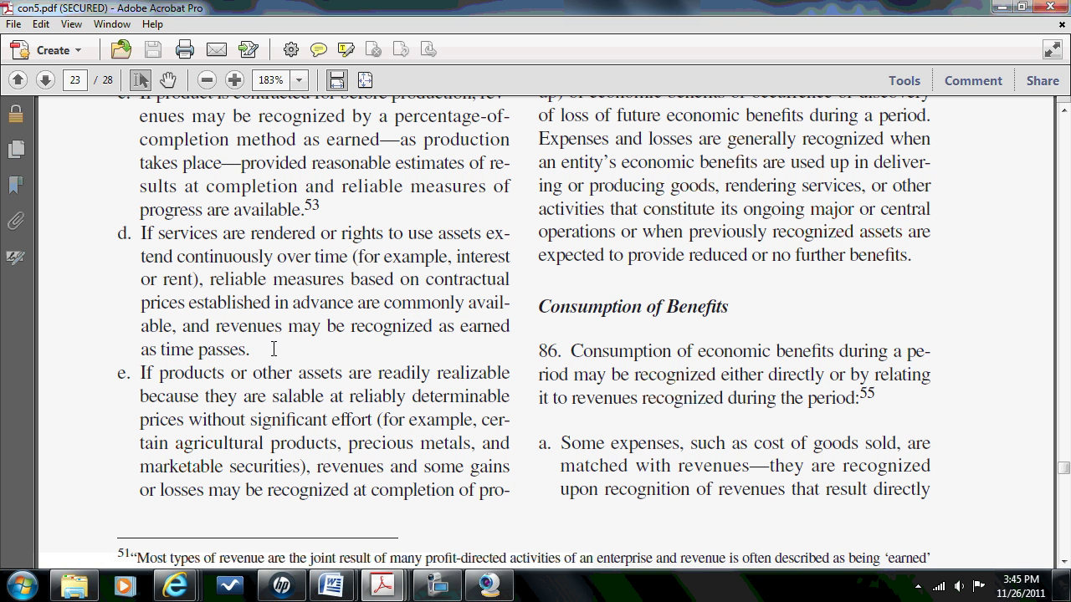
left_click_drag(288, 325, 286, 349)
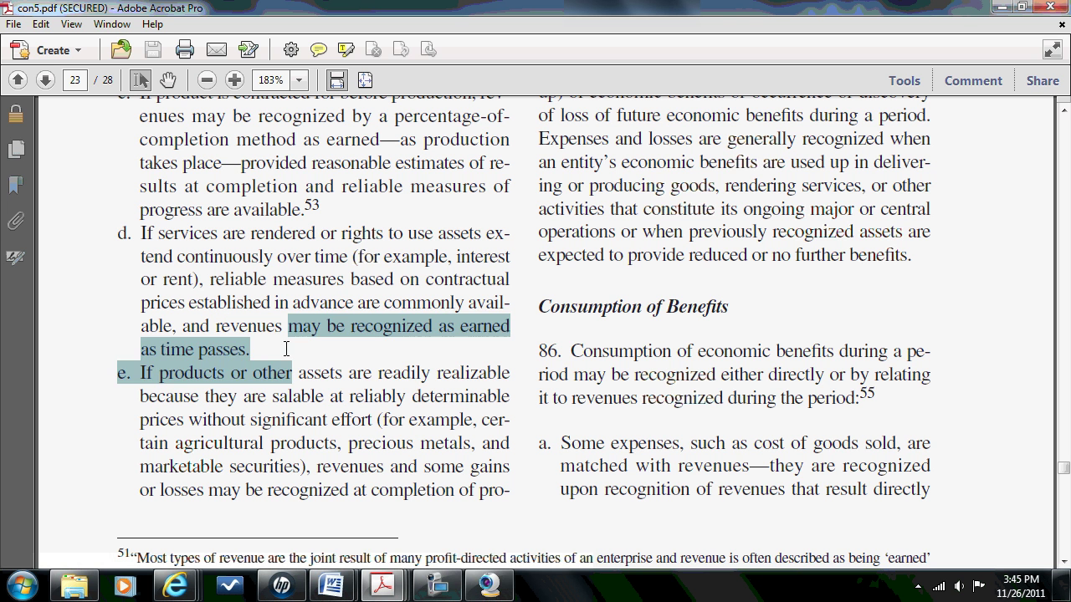
left_click(282, 340)
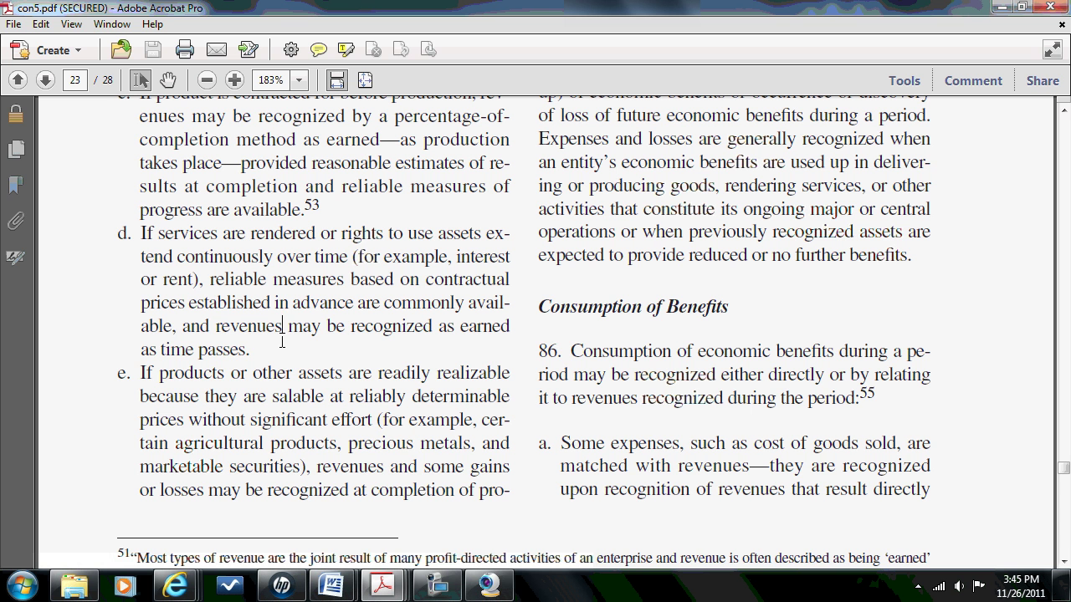
left_click(437, 586)
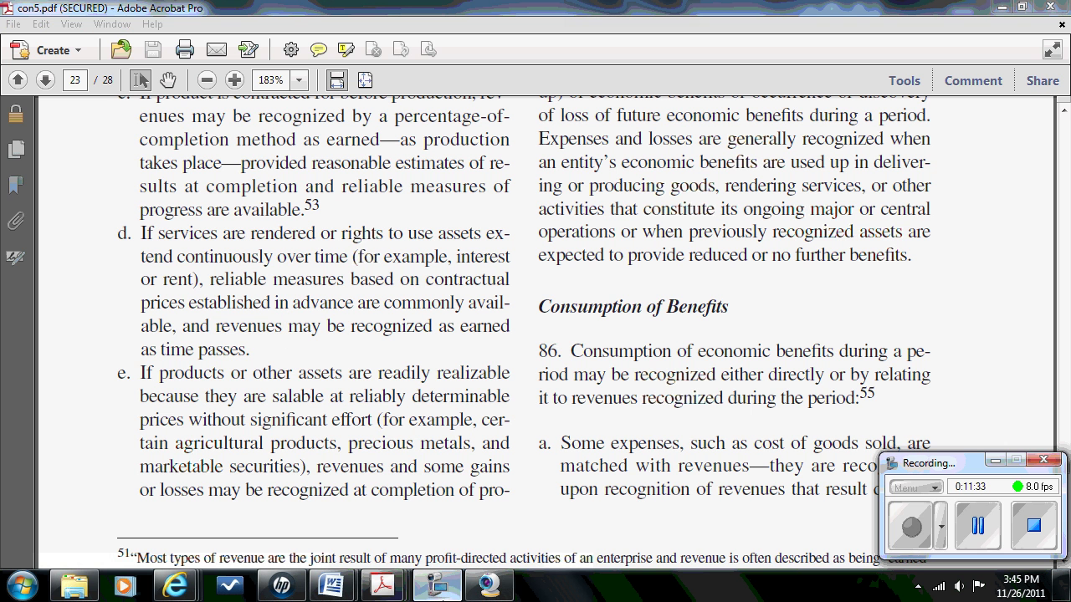
left_click(975, 525)
left_click(898, 521)
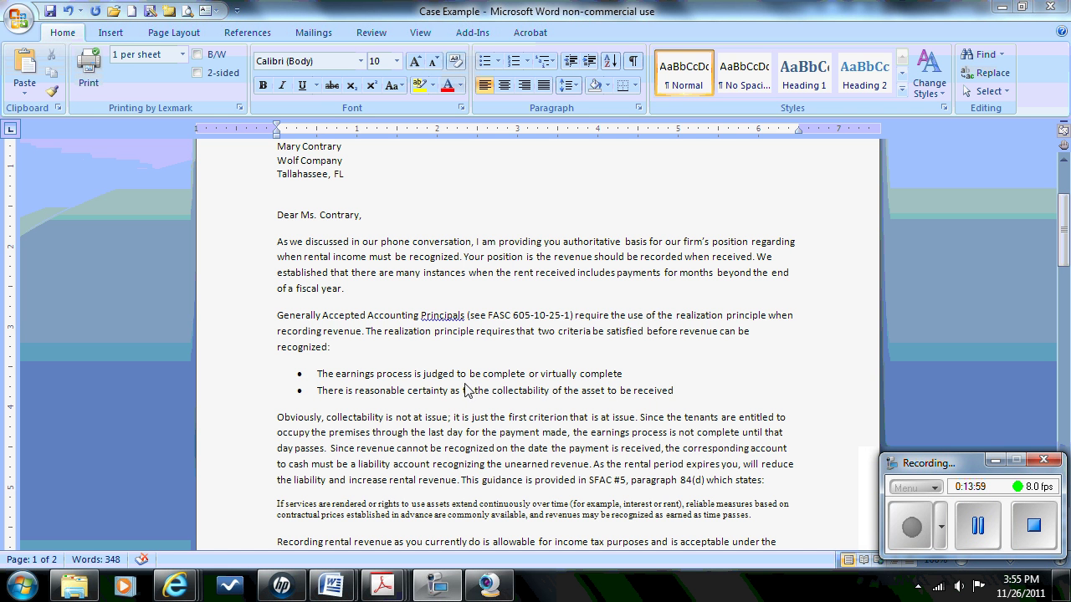
Switch to the 605-10-25 Recognition page in Internet Explorer and review paragraph 25-1, items a and b.
mouse_move(175, 585)
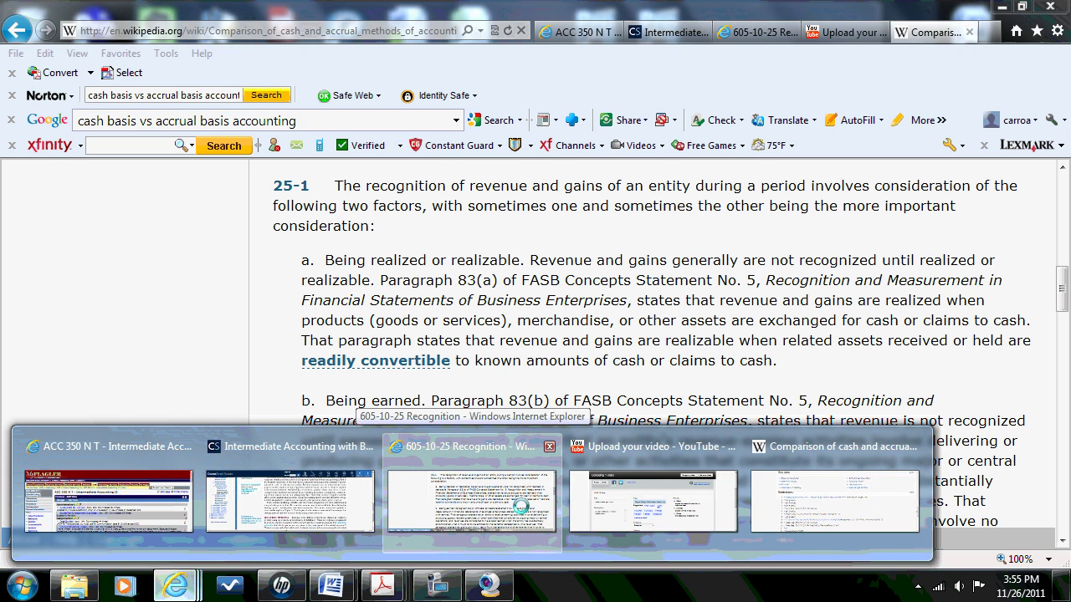
left_click(522, 507)
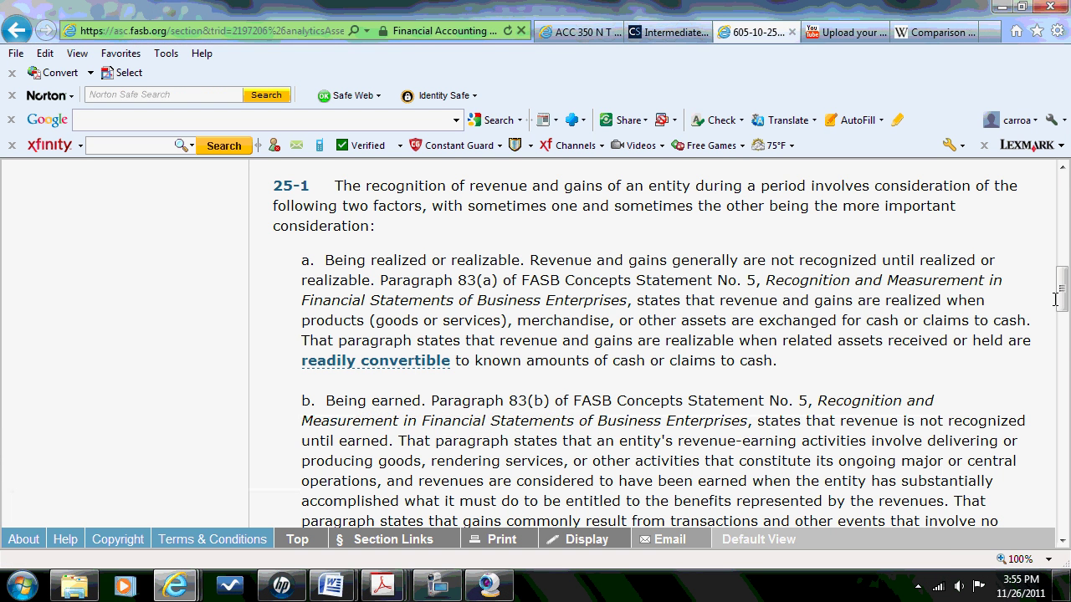
left_click_drag(1066, 295, 848, 311)
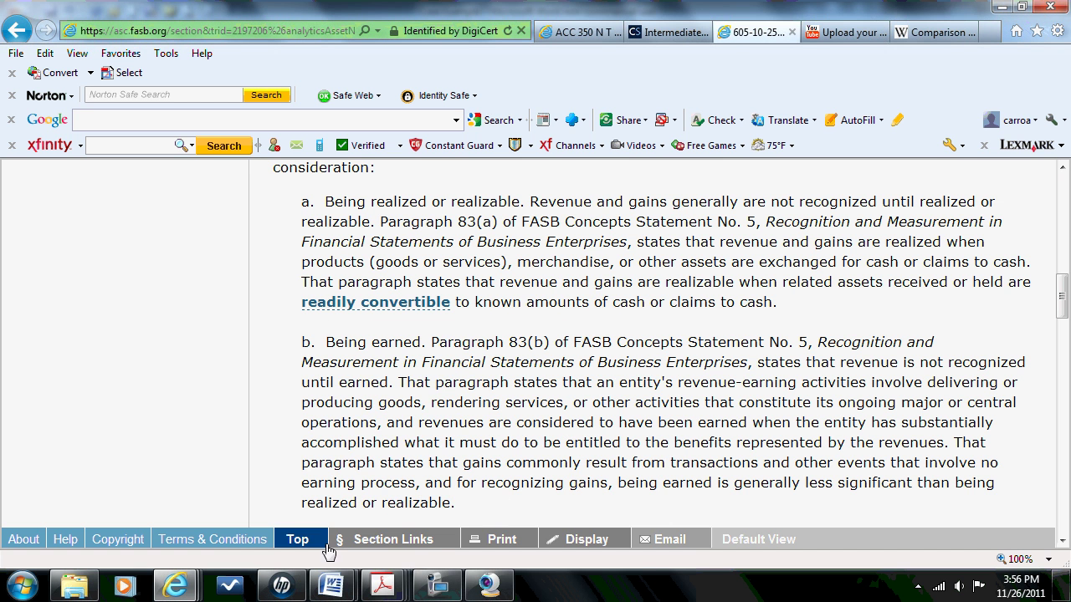
Return to the Case Example letter in Word and read its realization criteria and the paragraphs down to the firm's position.
mouse_move(332, 588)
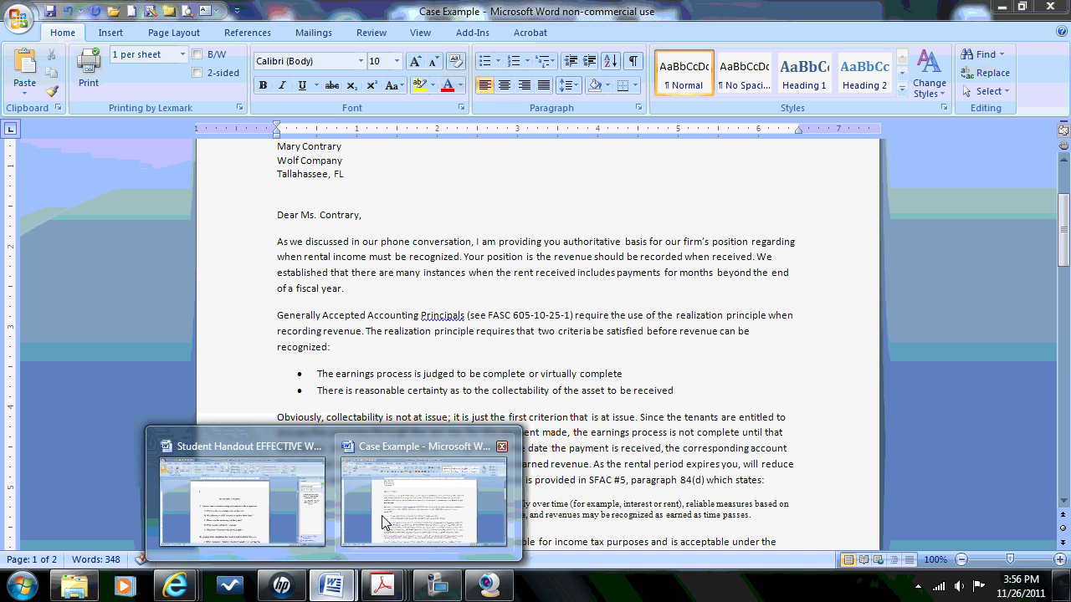
left_click(383, 517)
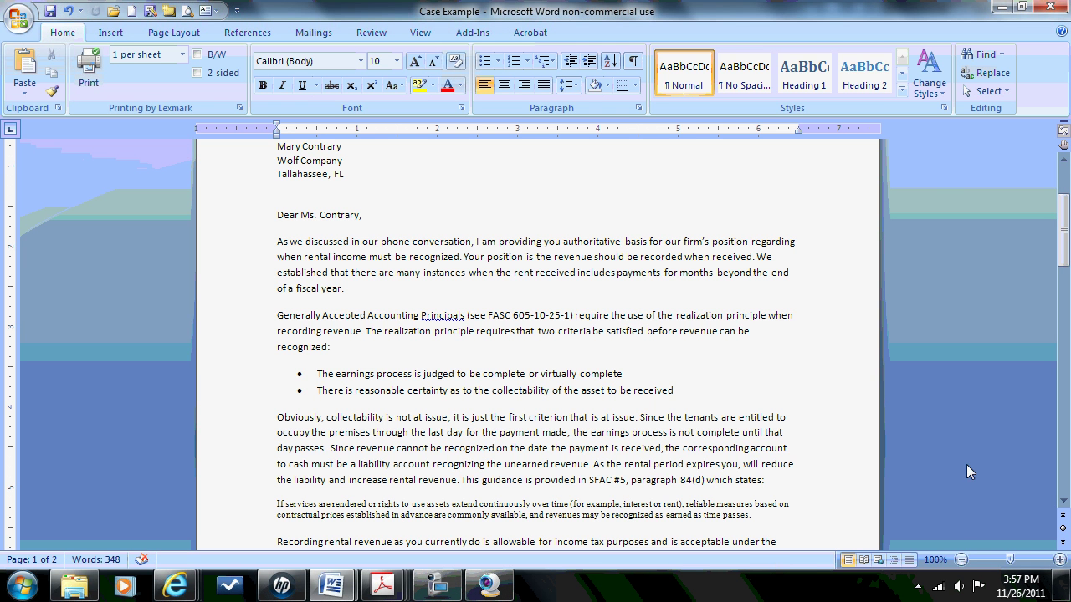
left_click_drag(1062, 258, 1063, 284)
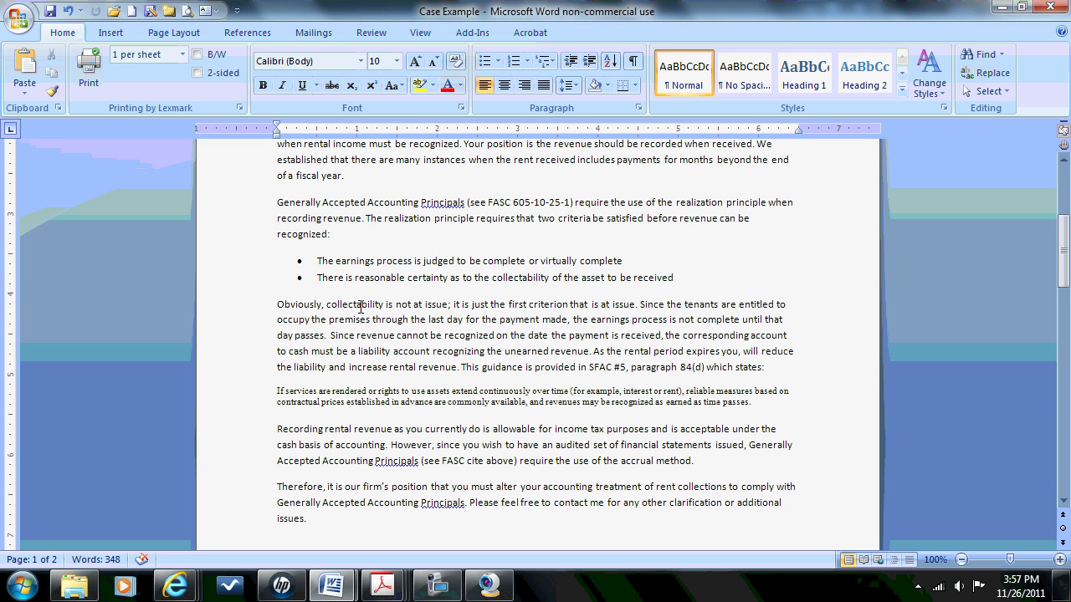
left_click(438, 586)
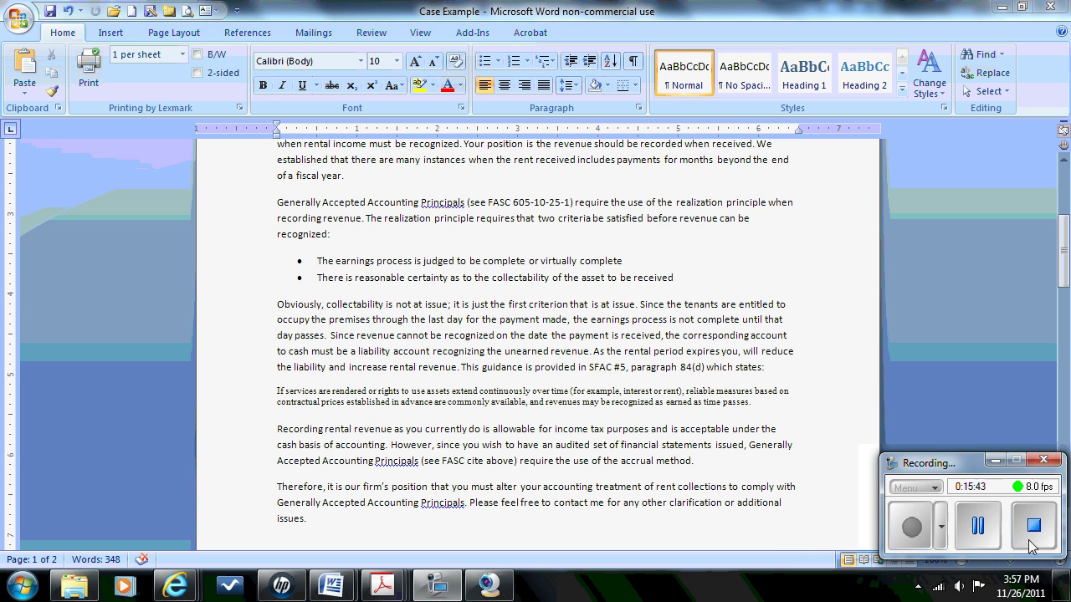
left_click(991, 533)
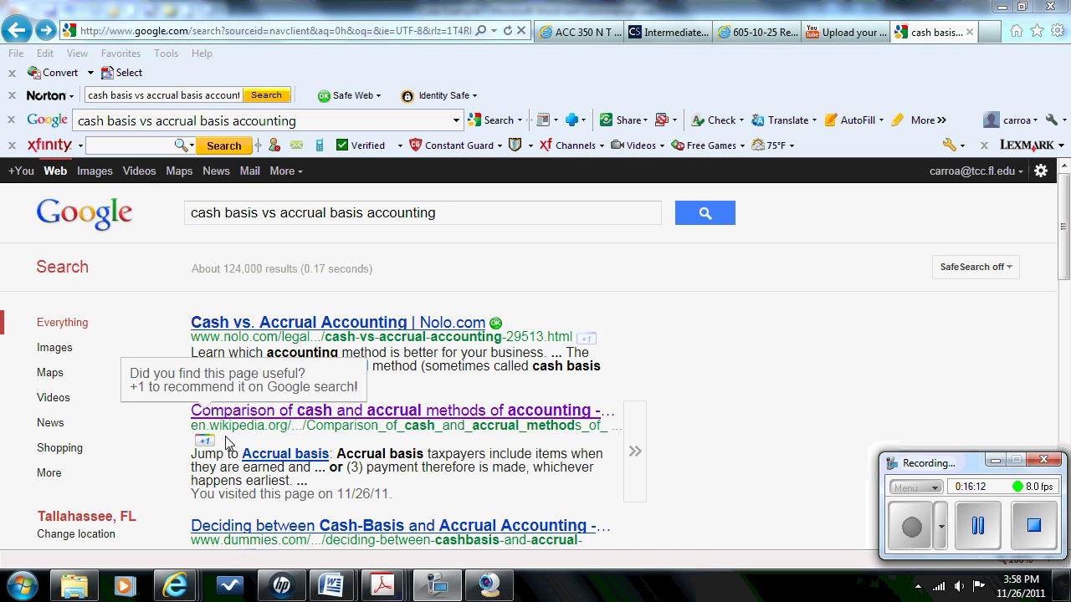
Open the Wikipedia result comparing cash and accrual methods of accounting and read the article's introduction.
left_click(276, 418)
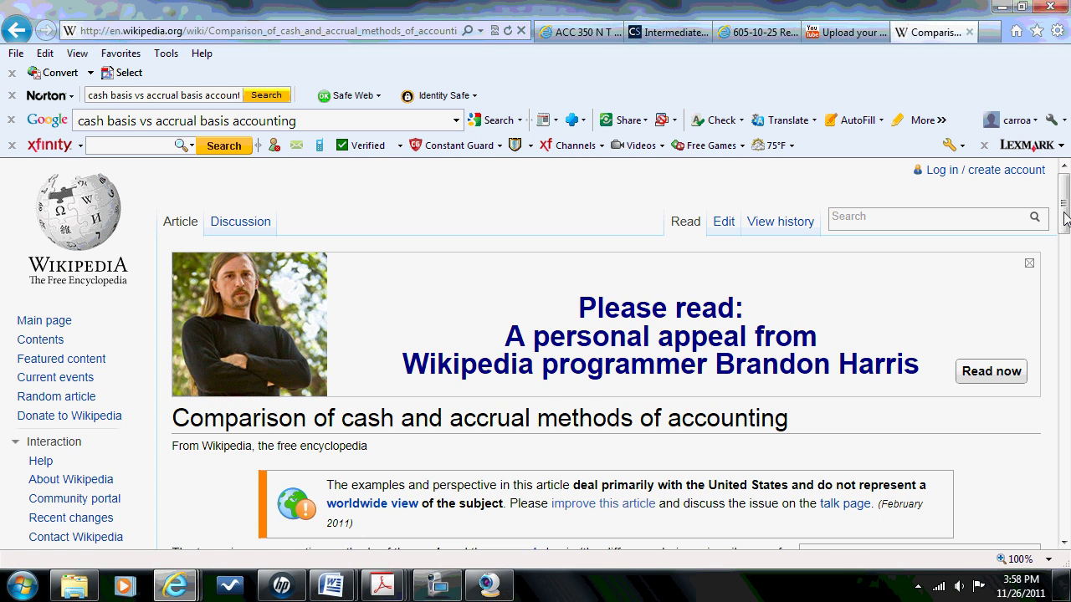
scroll(1062, 209, "down", 2)
left_click_drag(1062, 209, 1061, 222)
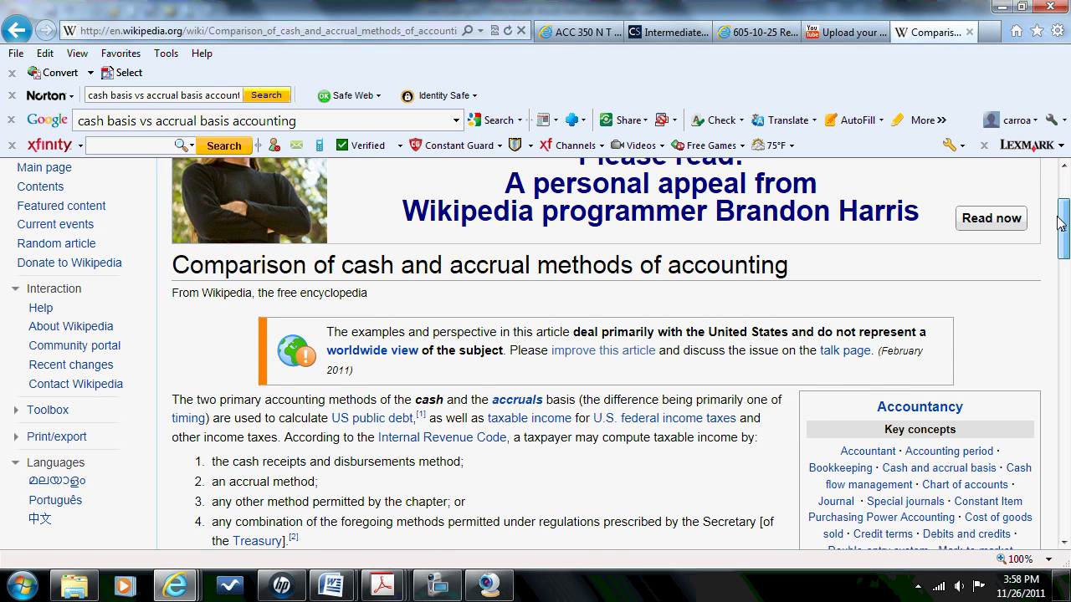
left_click_drag(1061, 223, 1057, 251)
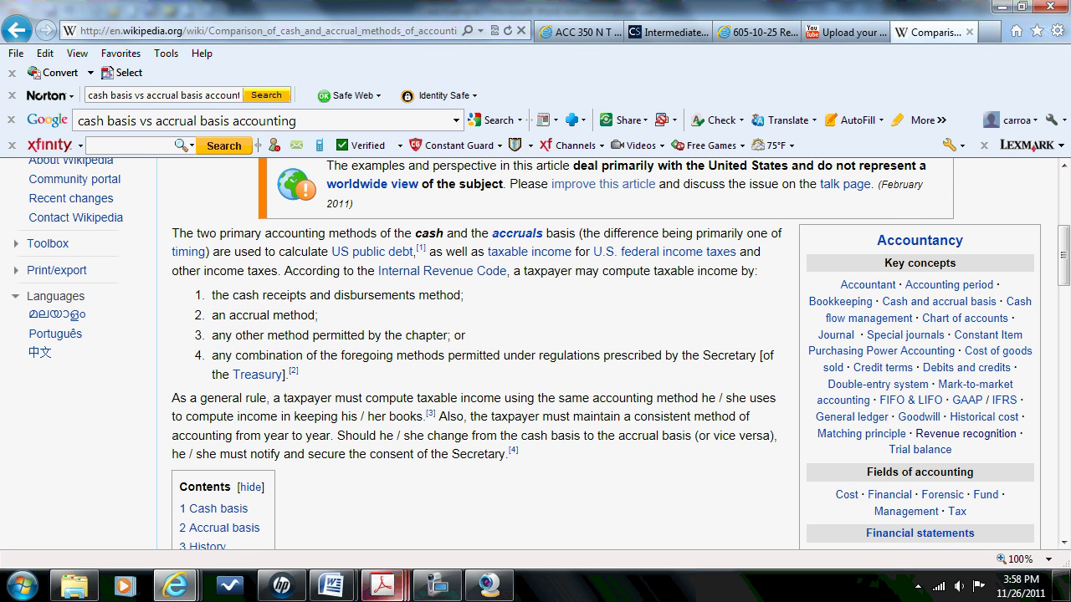
left_click(437, 586)
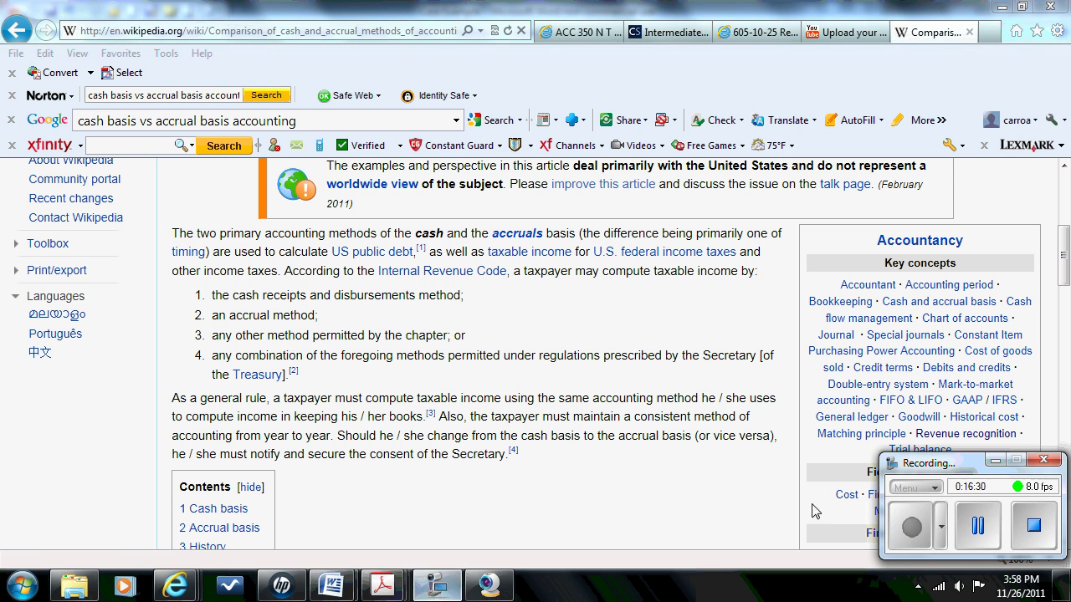
left_click(977, 525)
left_click(912, 527)
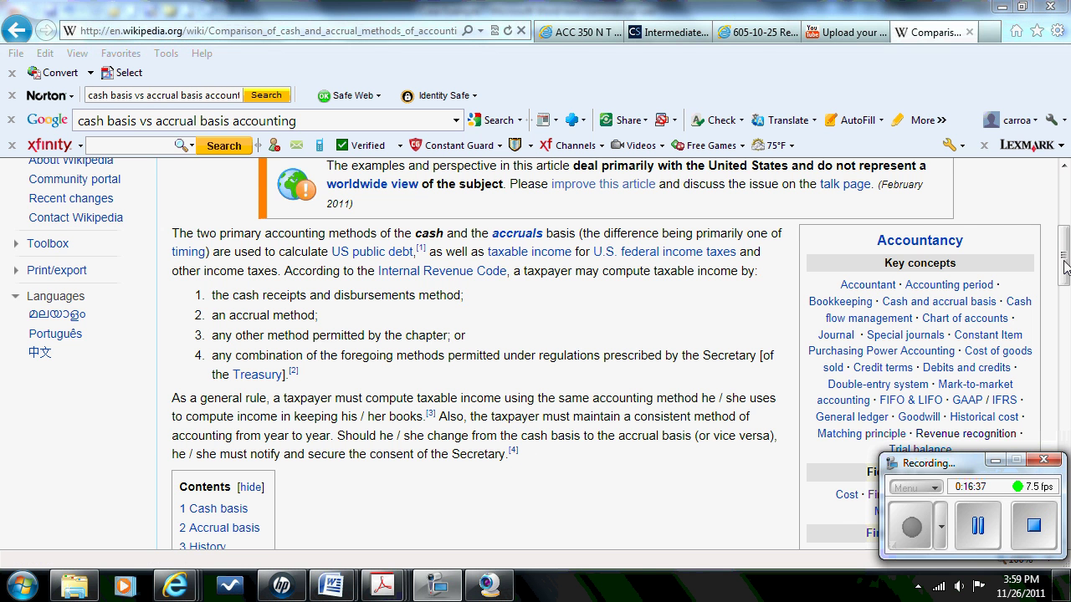
Read the article's Cash basis and Accrual basis sections and examine the IRC § 446 citations in its References.
left_click_drag(1065, 266, 1063, 299)
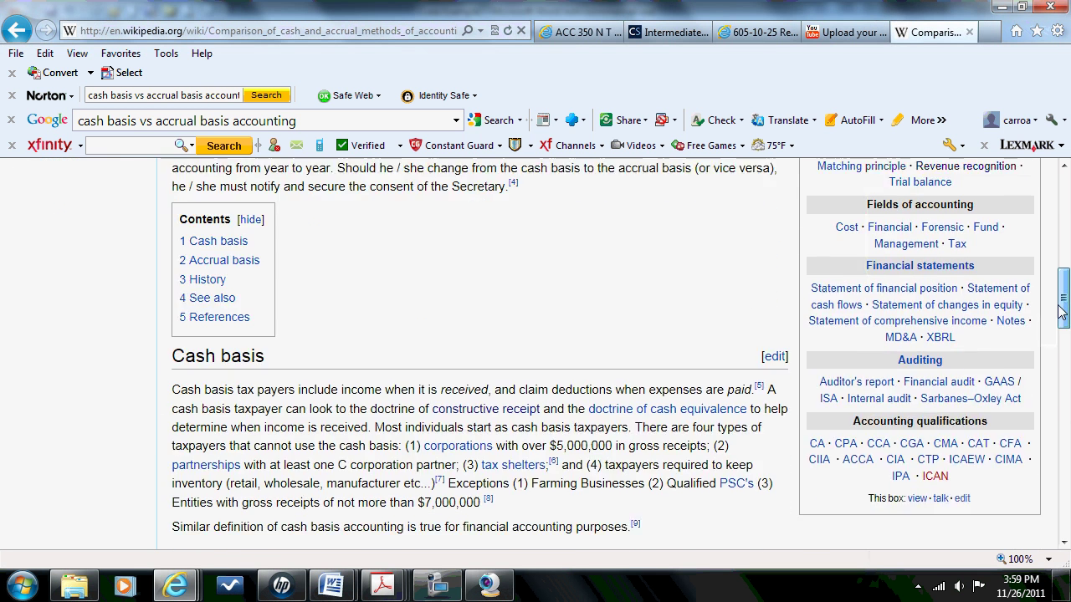
left_click_drag(1058, 316, 1058, 332)
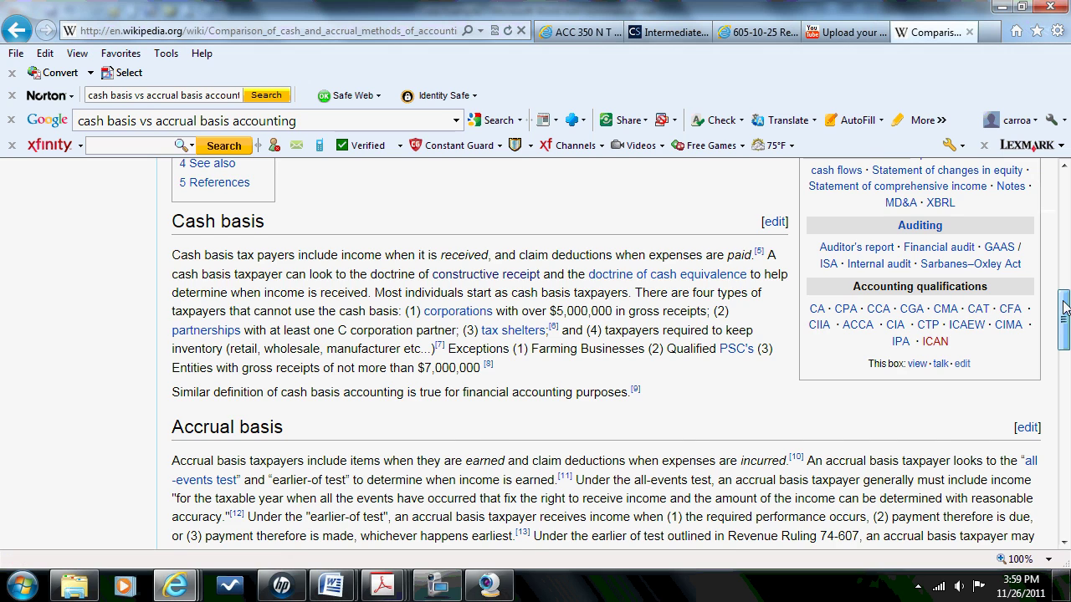
left_click_drag(1064, 308, 1059, 406)
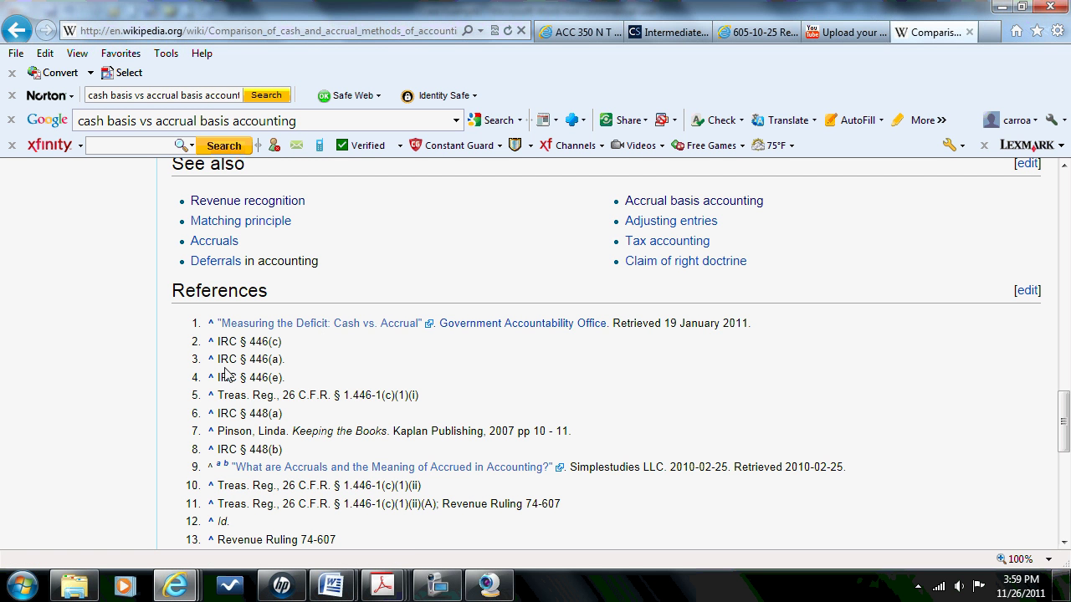
left_click(433, 587)
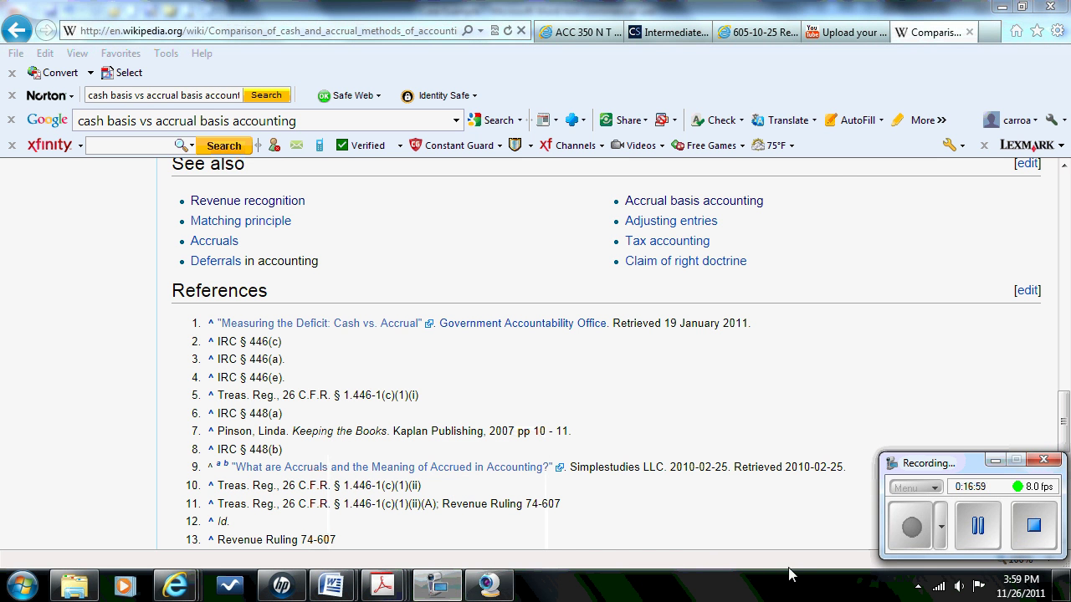
left_click(977, 525)
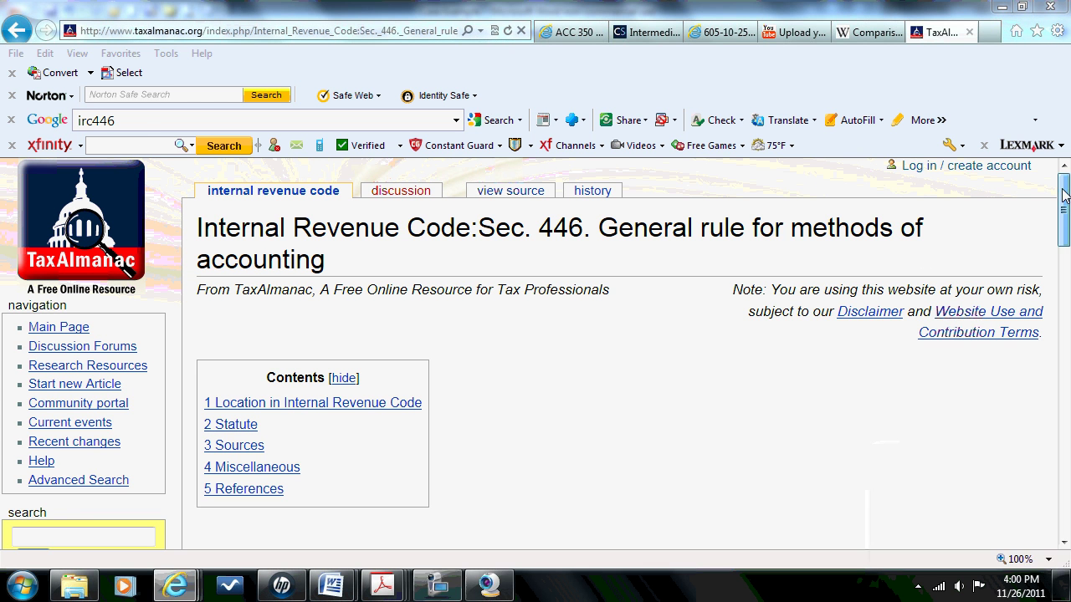
Read Internal Revenue Code Sec. 446 on the TaxAlmanac page, down to subsection (c) on permissible methods.
left_click_drag(1064, 194, 1058, 318)
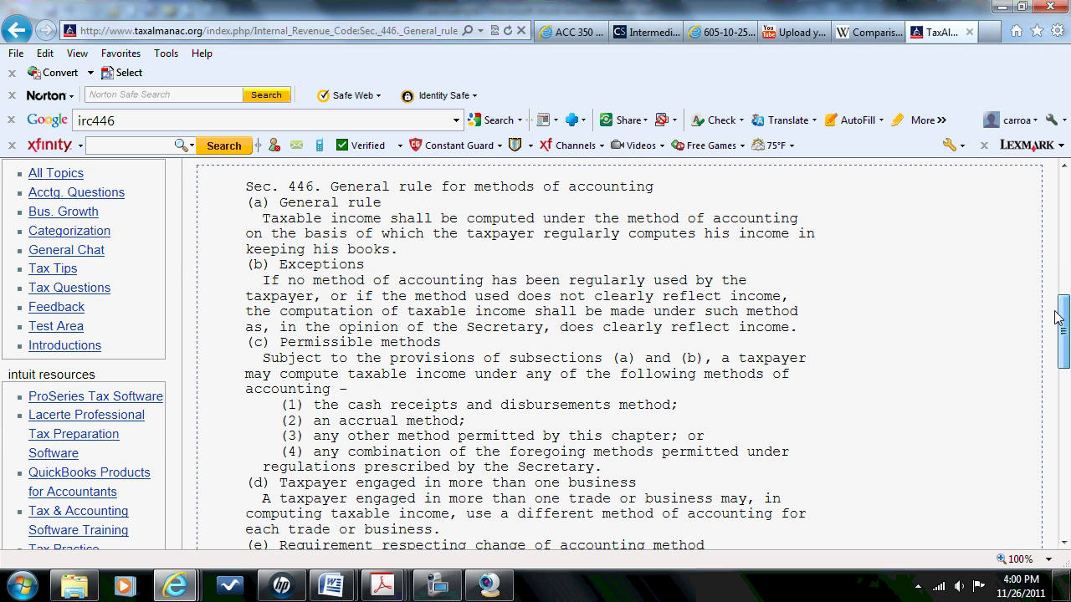
left_click_drag(1058, 317, 1059, 335)
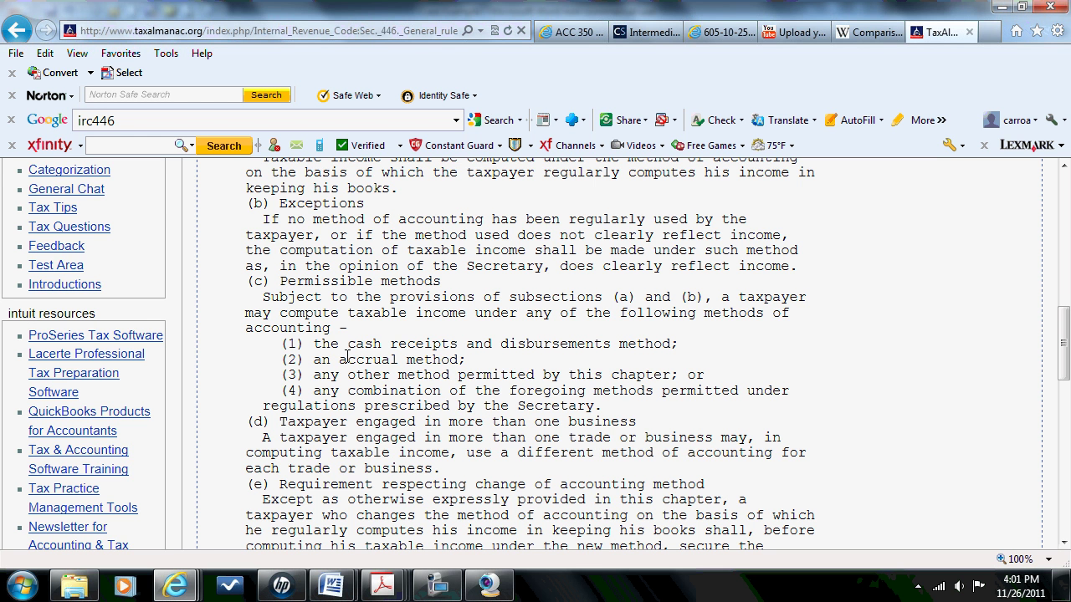
Return to the Case Example letter in Word and review its cash-versus-accrual paragraph, conclusion and closing.
mouse_move(326, 592)
left_click(471, 508)
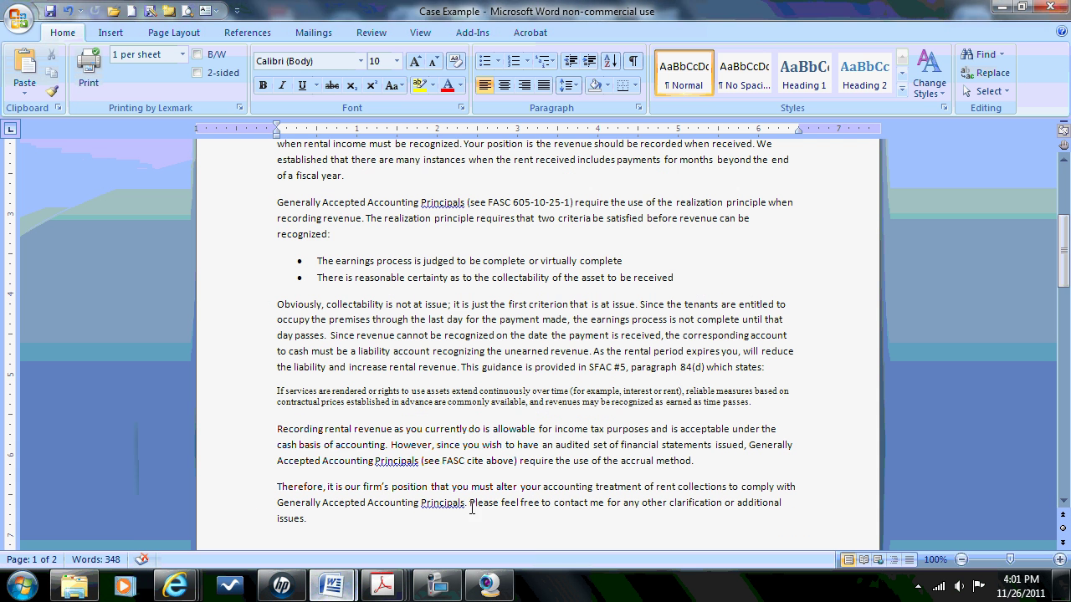
left_click_drag(1065, 250, 1062, 266)
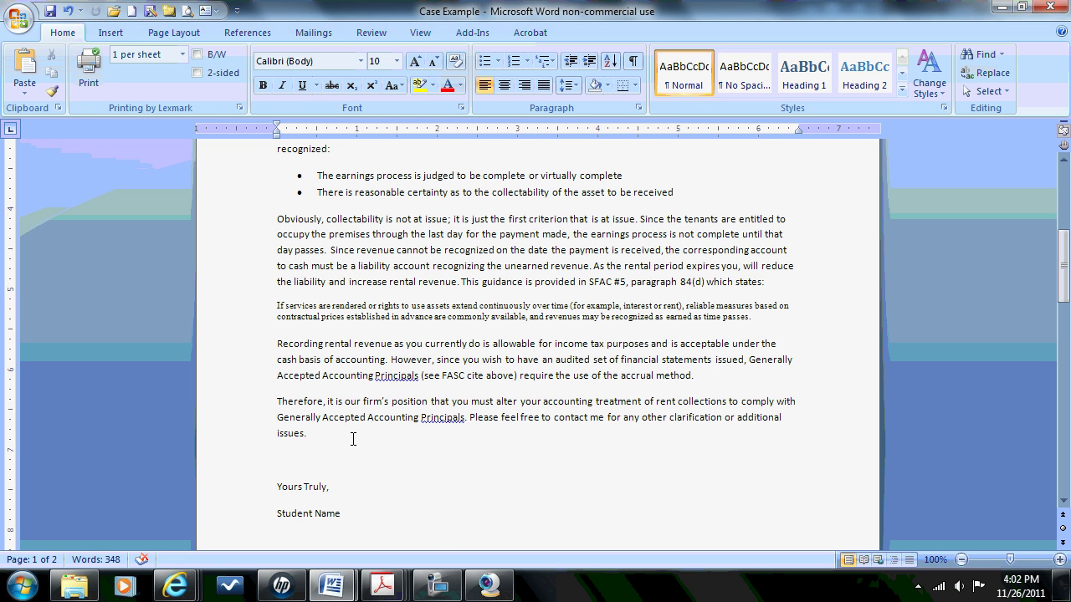
left_click(444, 588)
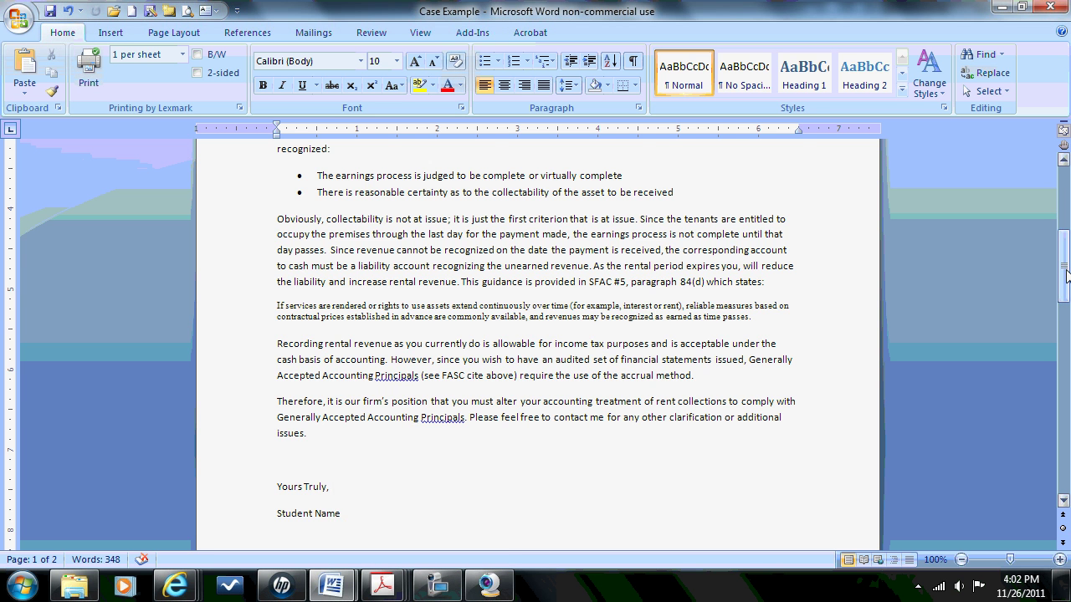
mouse_move(1064, 277)
left_mouse_down()
mouse_move(1063, 297)
mouse_move(1064, 274)
left_mouse_up()
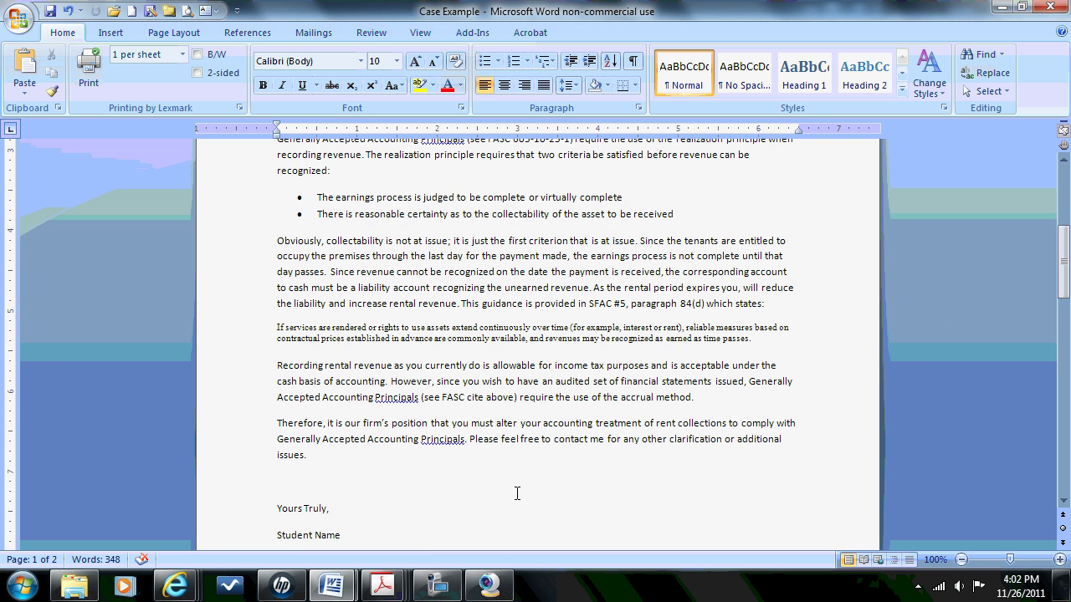